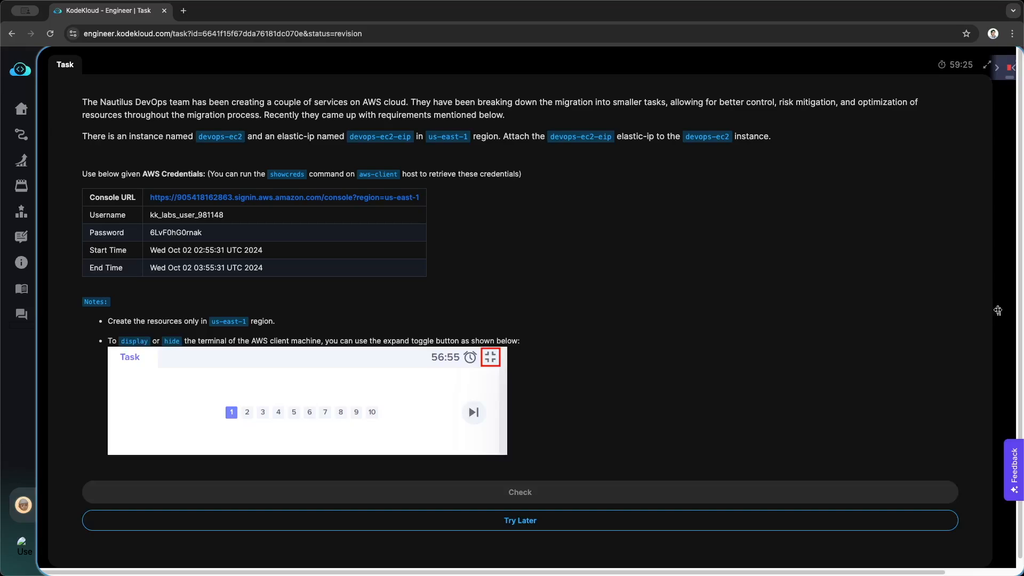
Reveal the lab terminal beside the task description and clear its output
drag(998, 310, 399, 316)
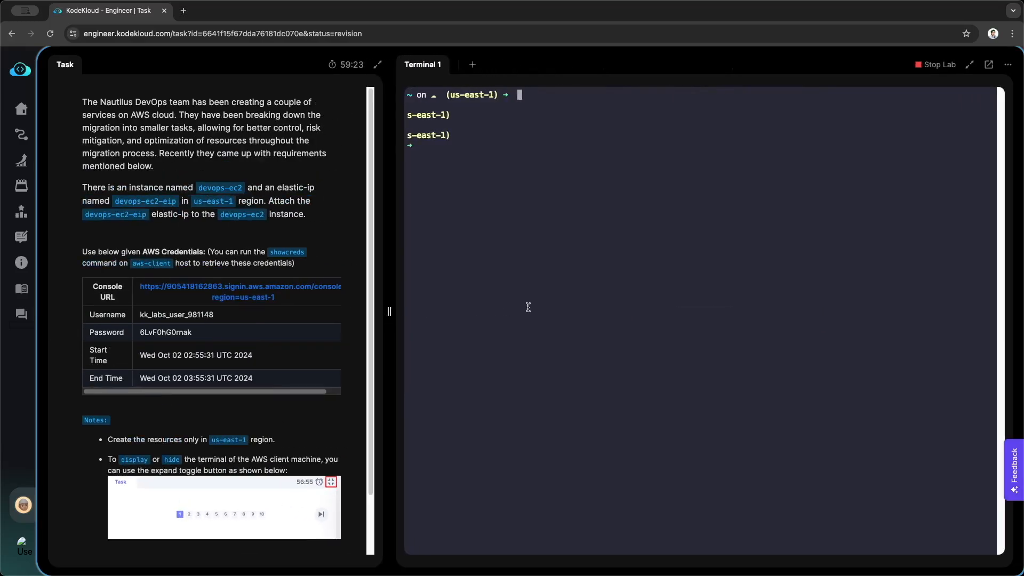
text(clear)
key(Return)
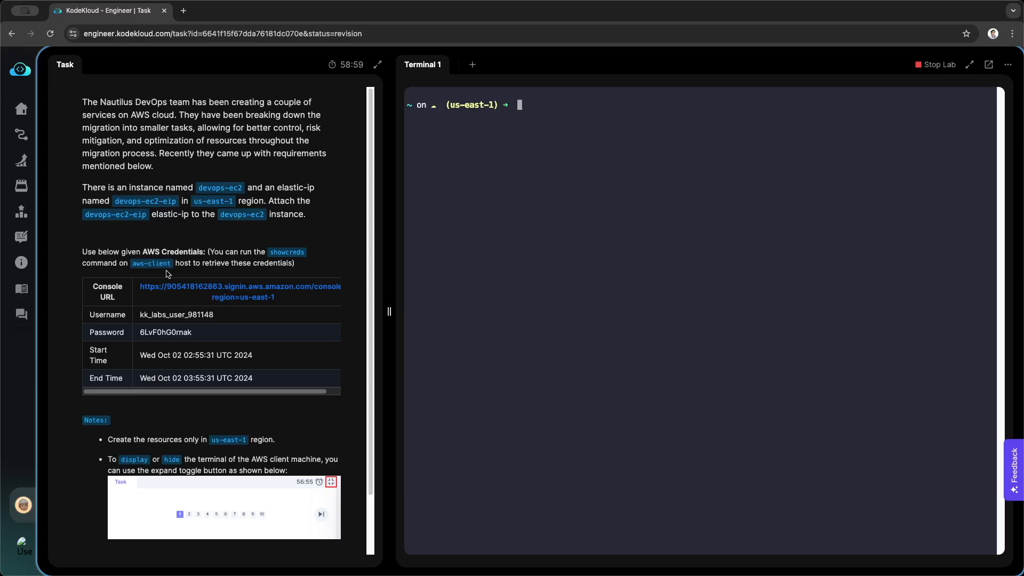
Open the lab's AWS console sign-in page and fill in the IAM user name from the provided credentials
click(226, 294)
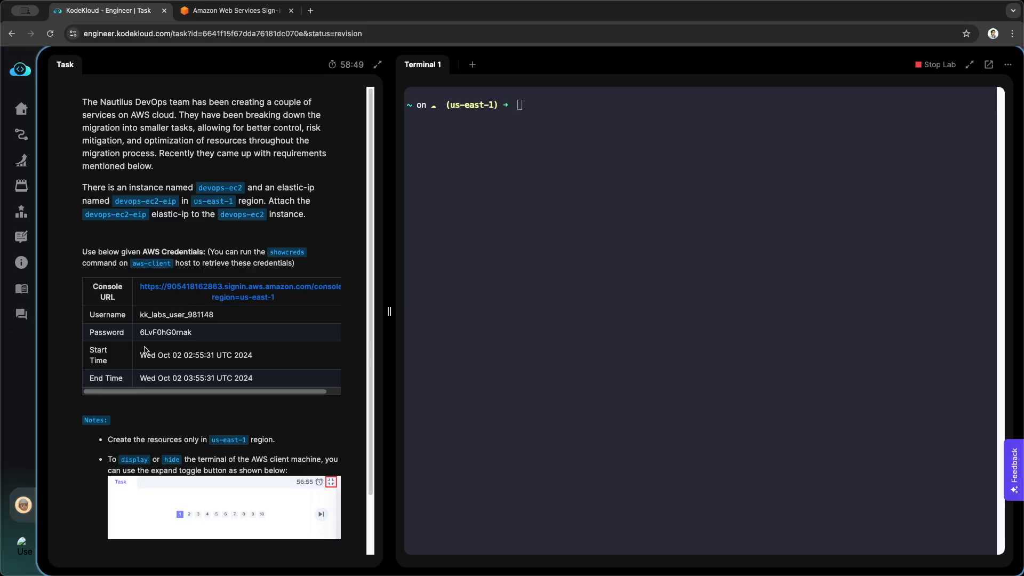
double_click(170, 318)
key(super+c)
click(235, 10)
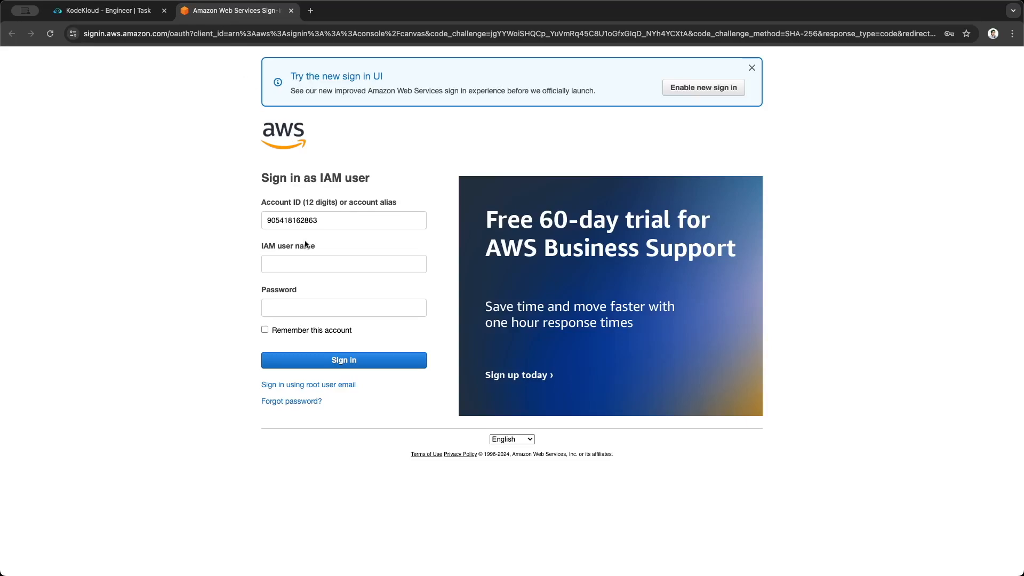
right_click(302, 262)
click(320, 369)
Copy the lab password into the AWS sign-in form's password field and sign in to the console
click(83, 20)
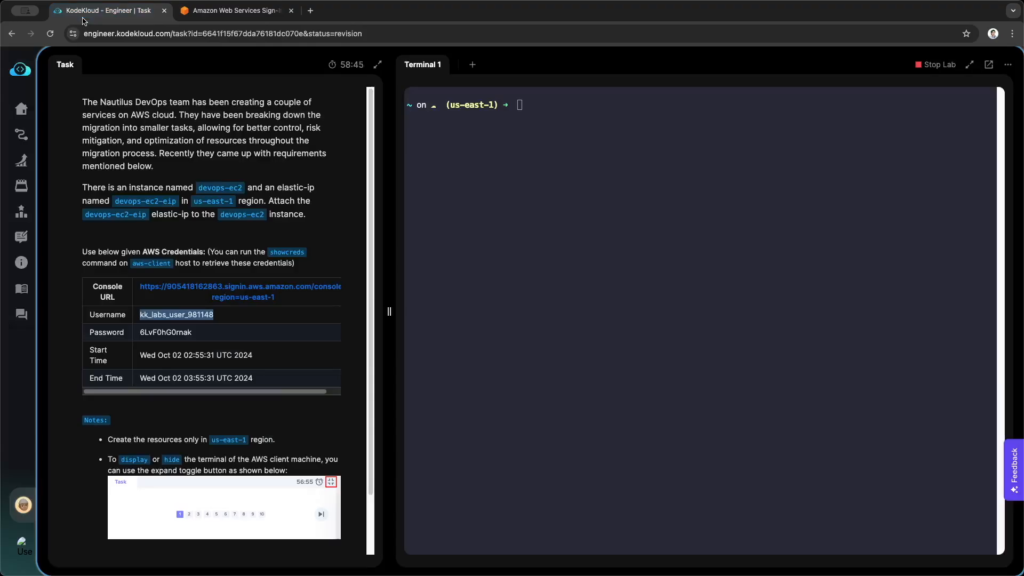
double_click(165, 331)
click(234, 10)
right_click(292, 315)
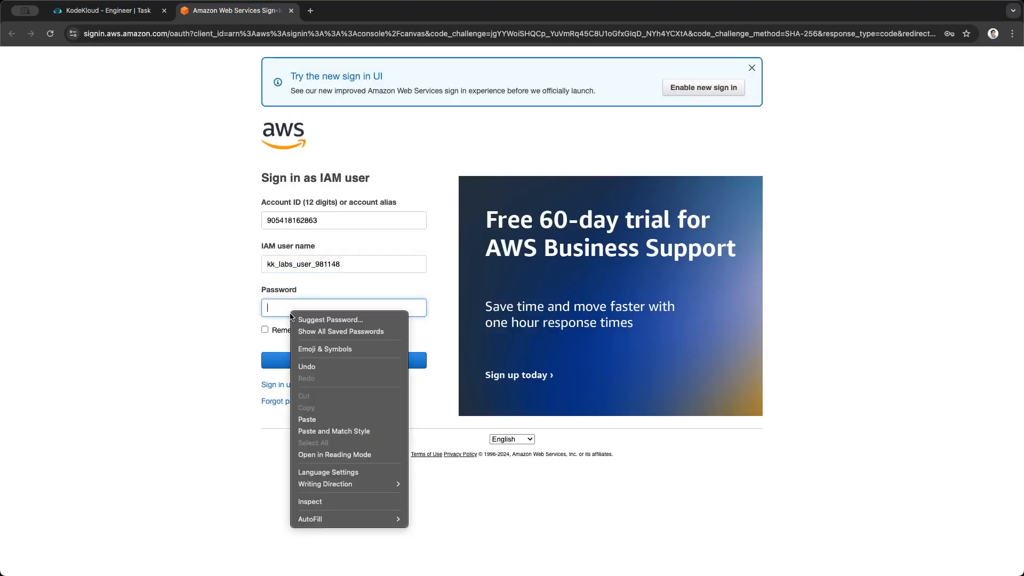
click(307, 420)
click(332, 360)
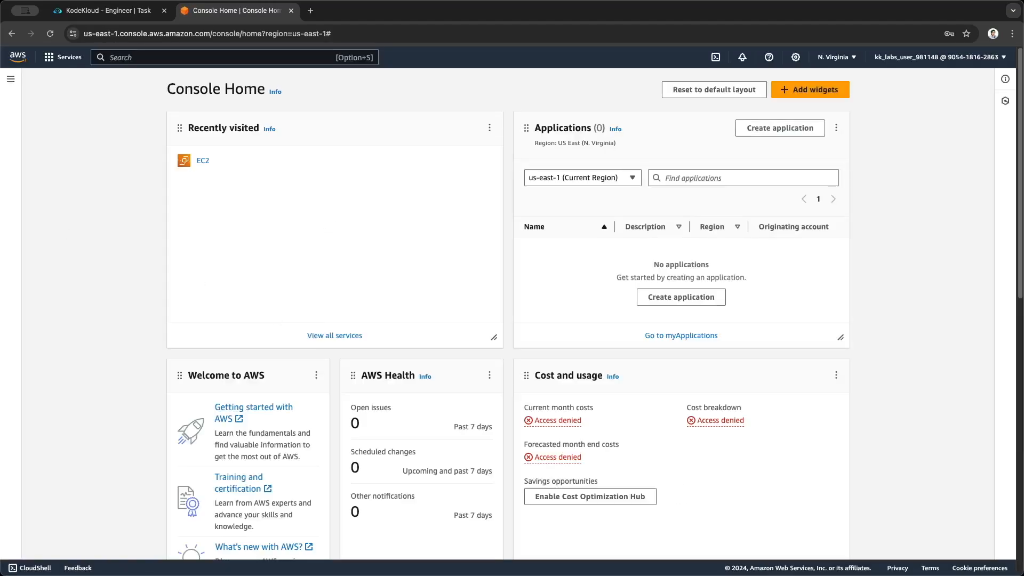
Open the Elastic IP addresses list in the EC2 service
click(201, 161)
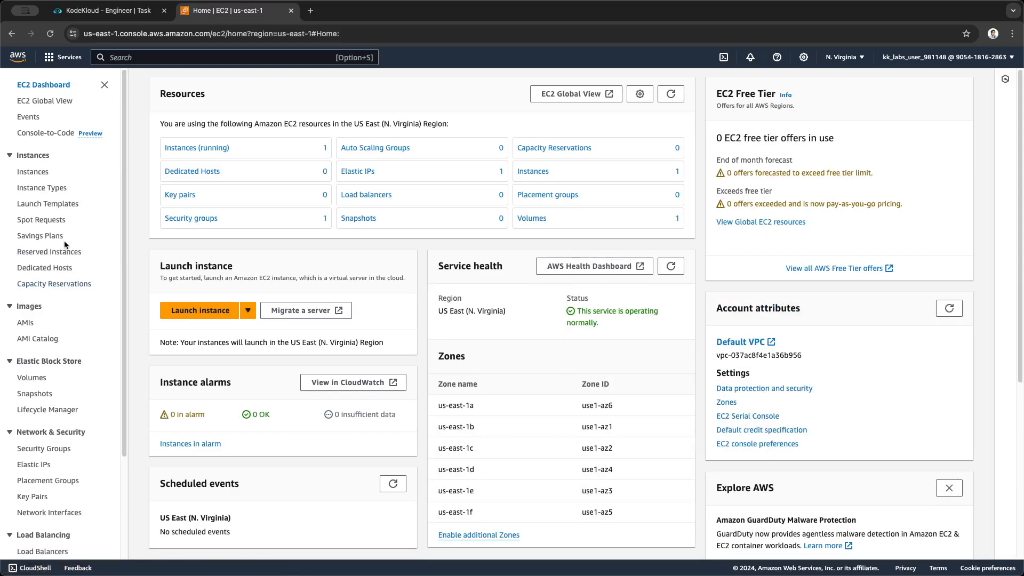
scroll(64, 241, down, 3)
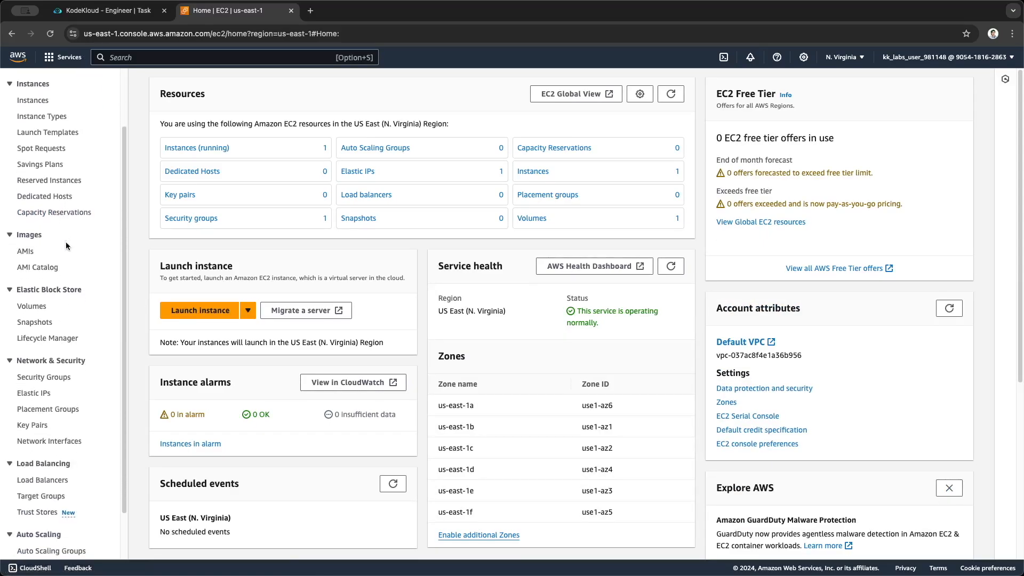
scroll(65, 244, down, 2)
click(40, 338)
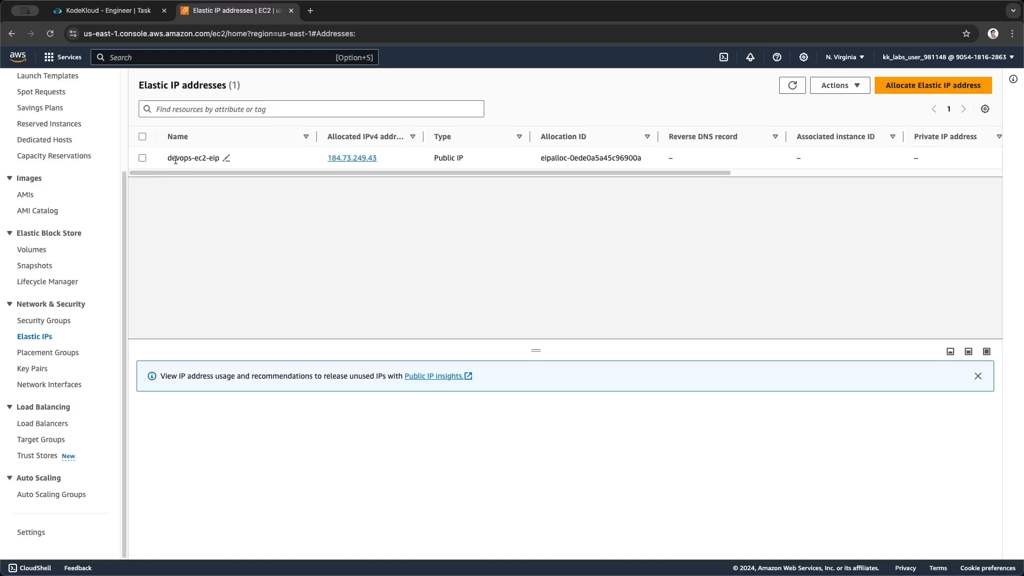
Review in the lab task which elastic IP has to be attached to which instance
click(144, 11)
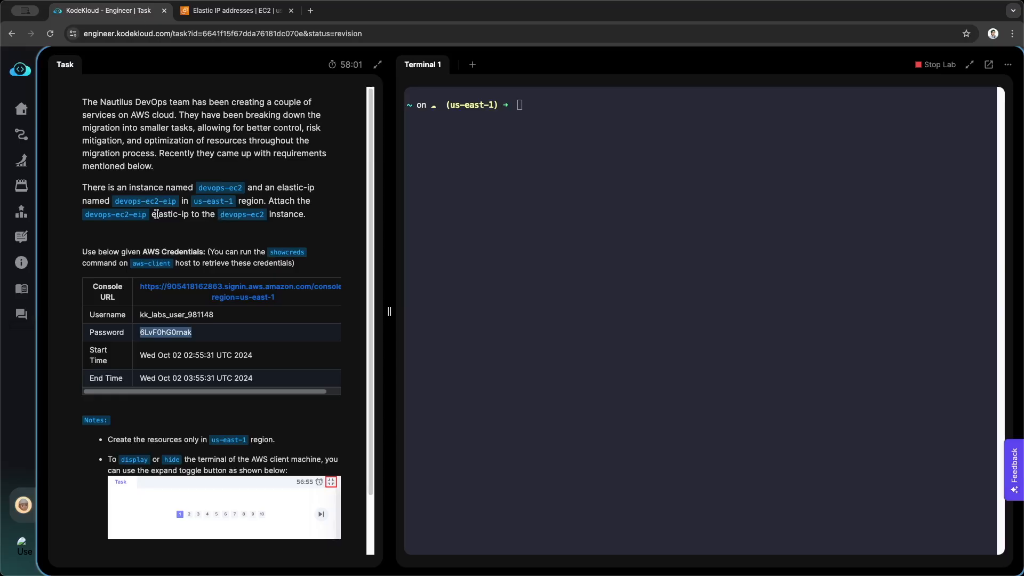
drag(85, 215, 148, 215)
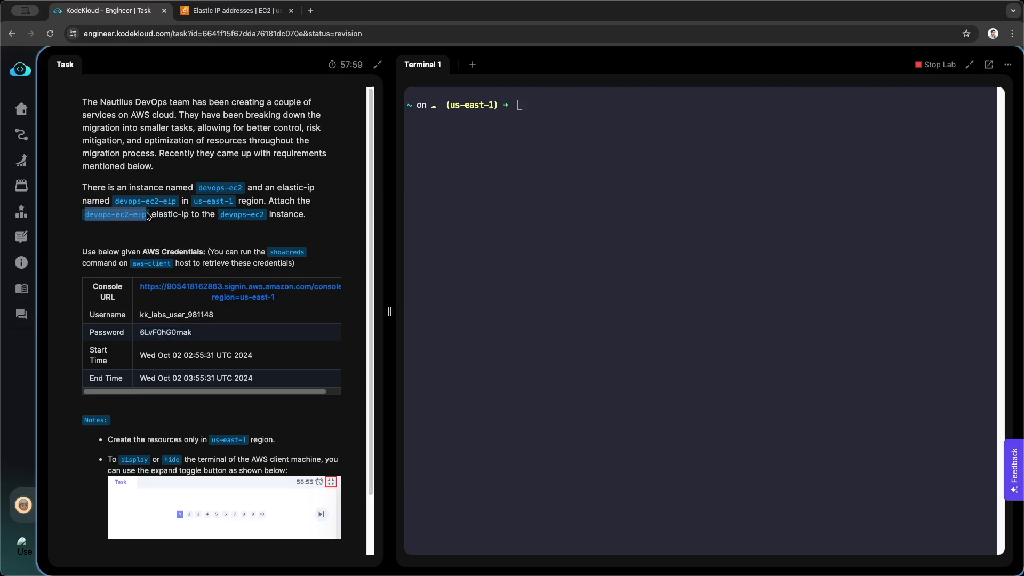
drag(221, 215, 263, 215)
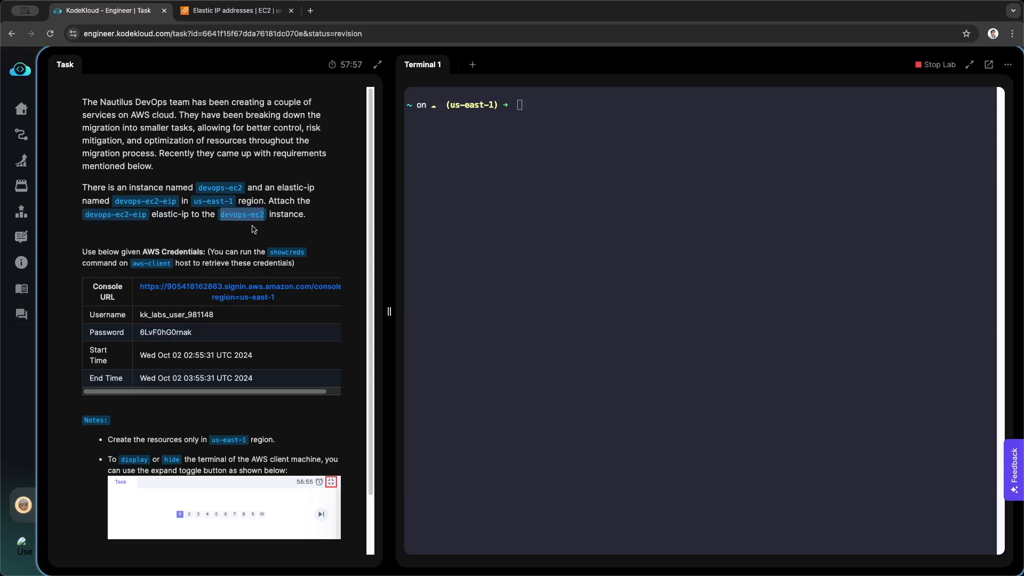
click(254, 229)
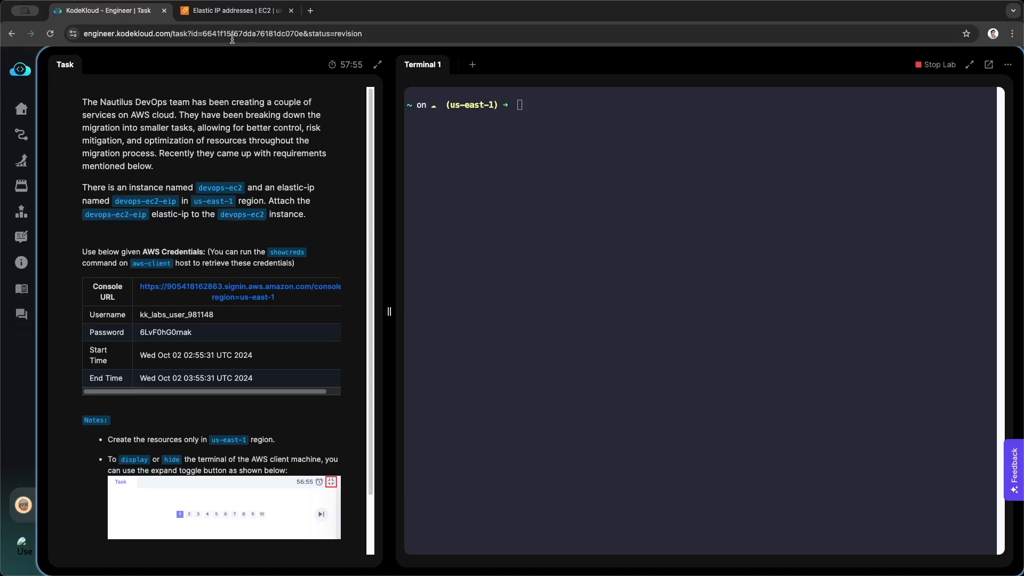
Return to the AWS console and view the list of EC2 instances
click(233, 20)
scroll(85, 277, up, 5)
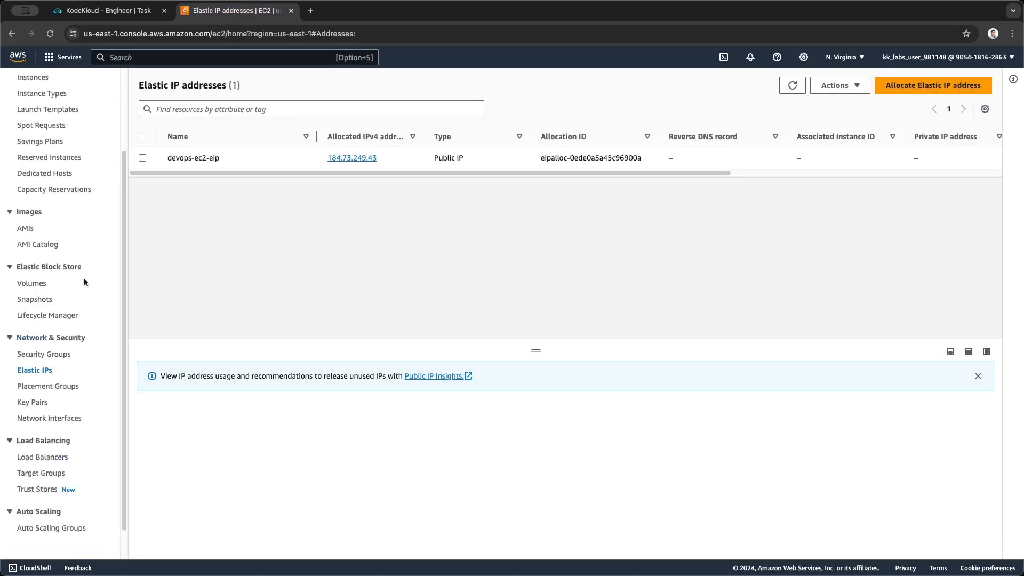
click(35, 173)
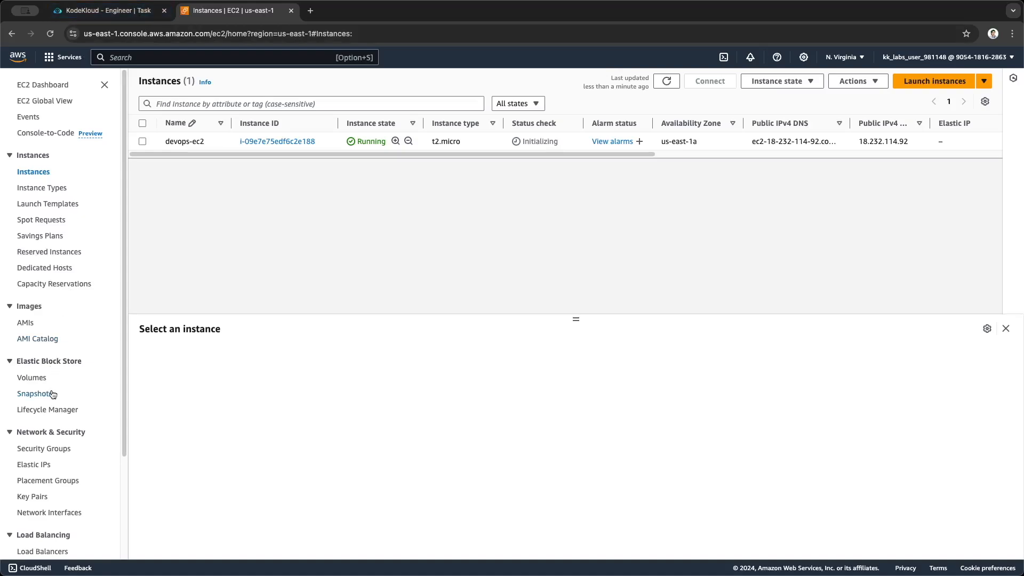
Select the devops-ec2-eip address among the Elastic IPs and open its Associate Elastic IP address form
scroll(50, 389, down, 2)
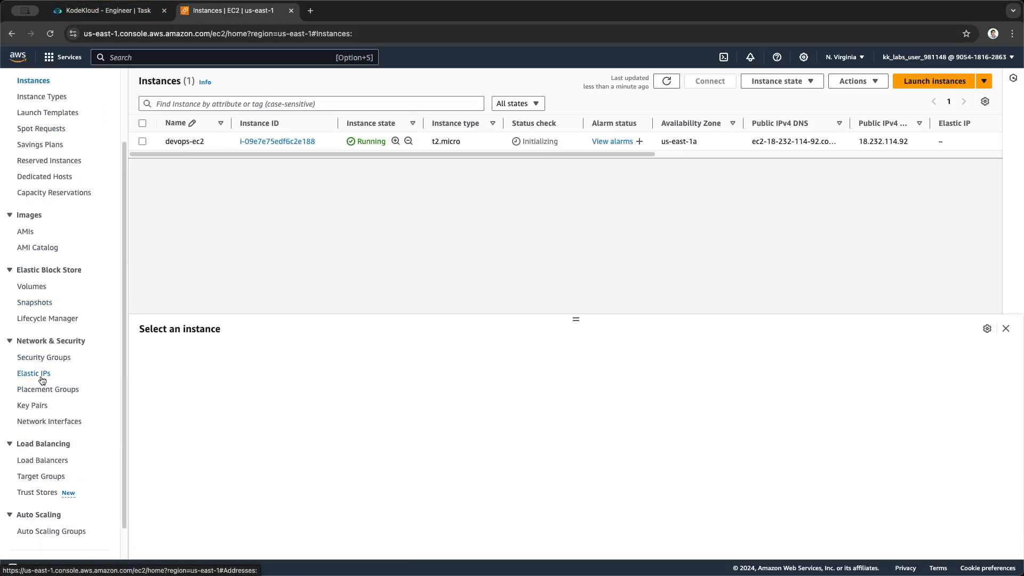
click(42, 379)
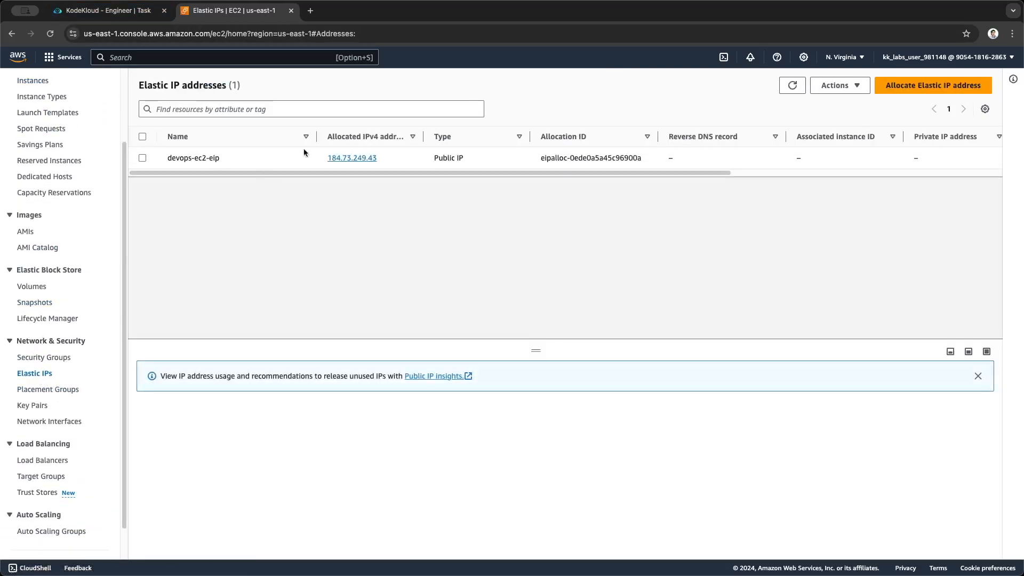
click(142, 158)
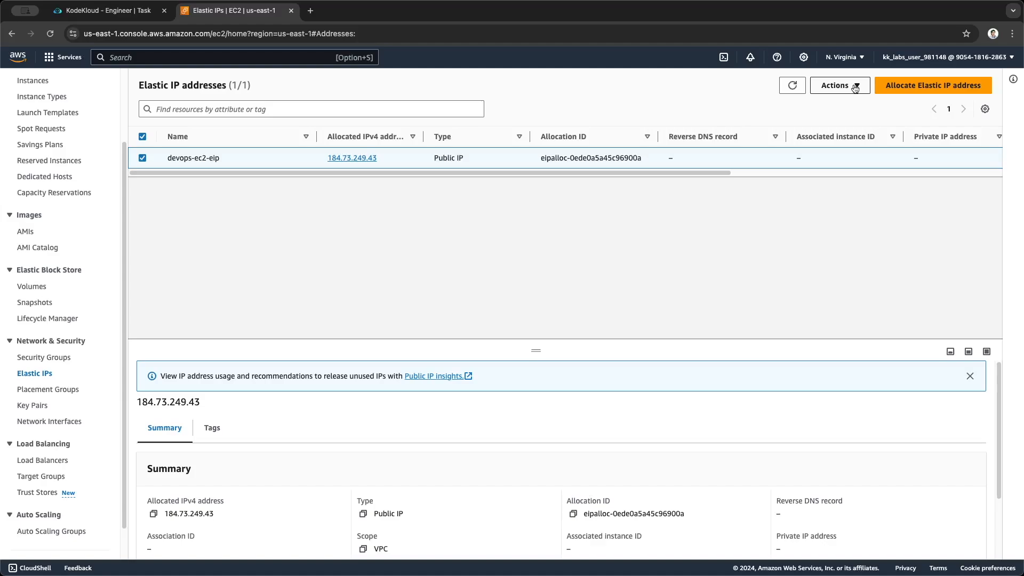
click(855, 88)
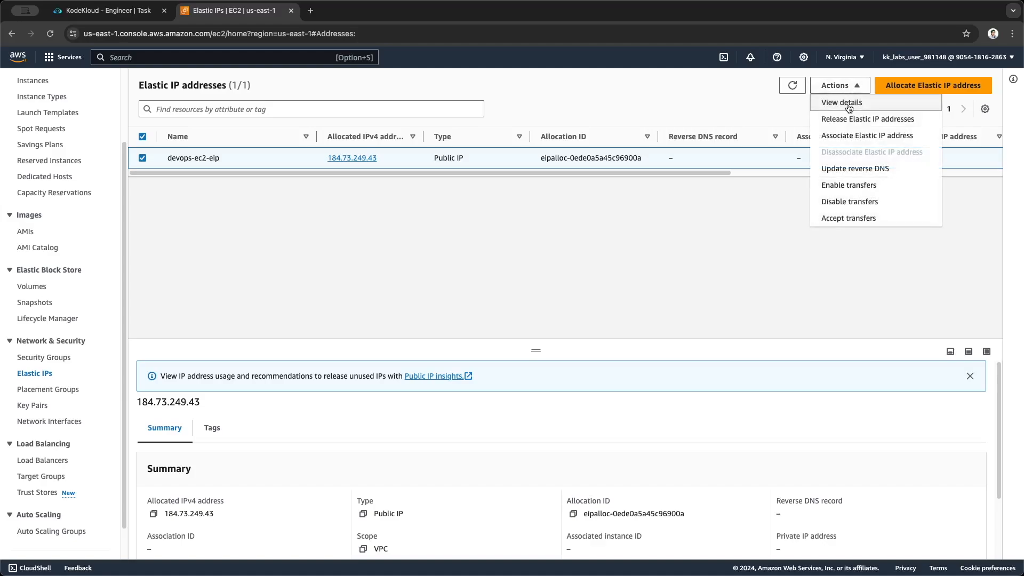
click(848, 136)
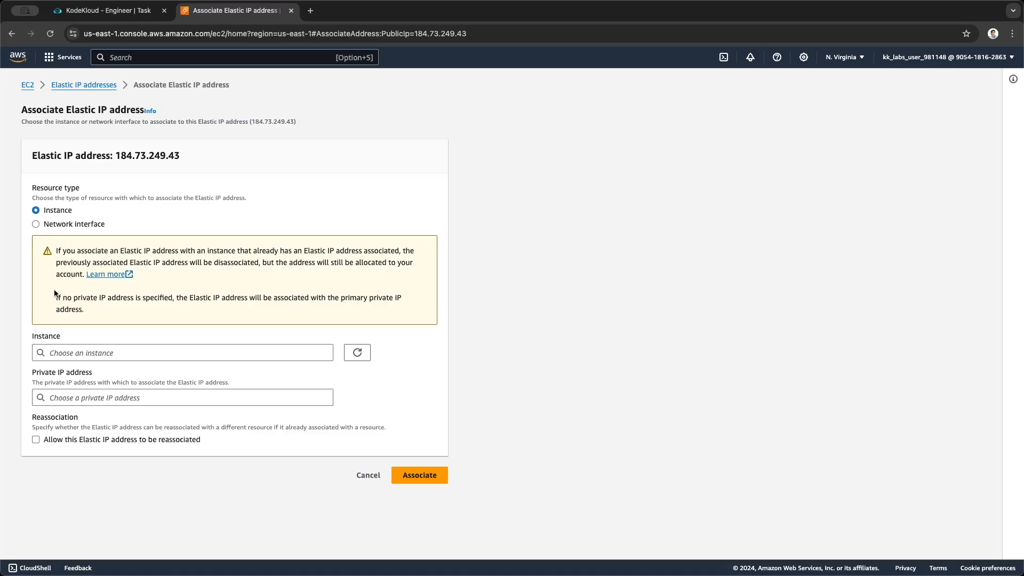
Choose the running devops-ec2 instance and associate the Elastic IP address with it
click(86, 356)
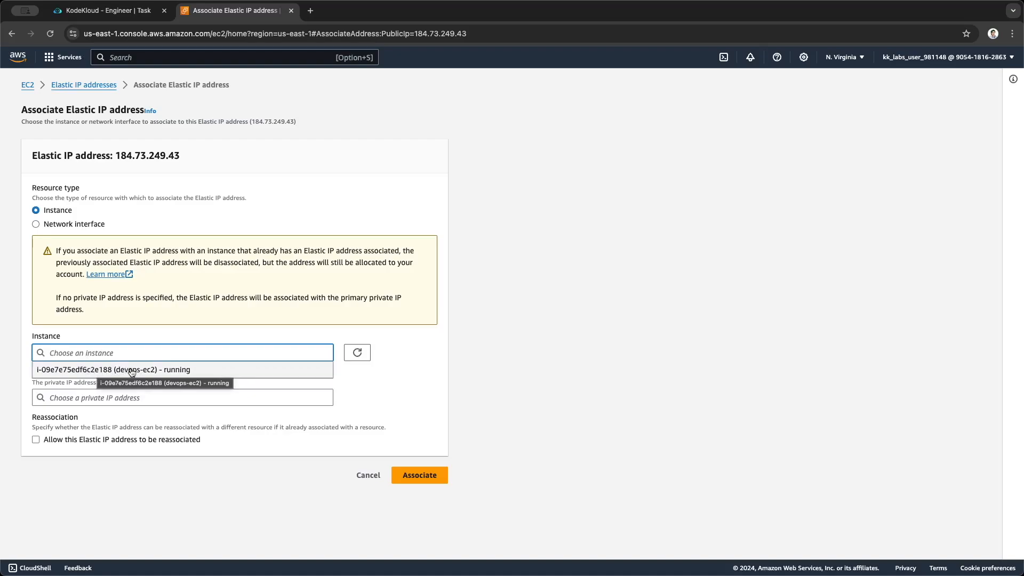
click(175, 370)
click(416, 481)
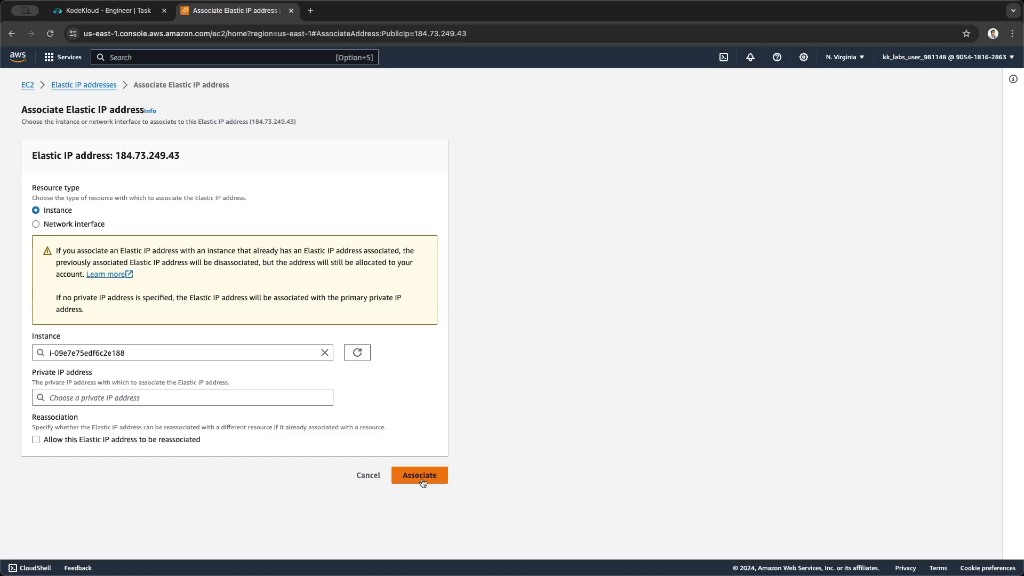
click(423, 482)
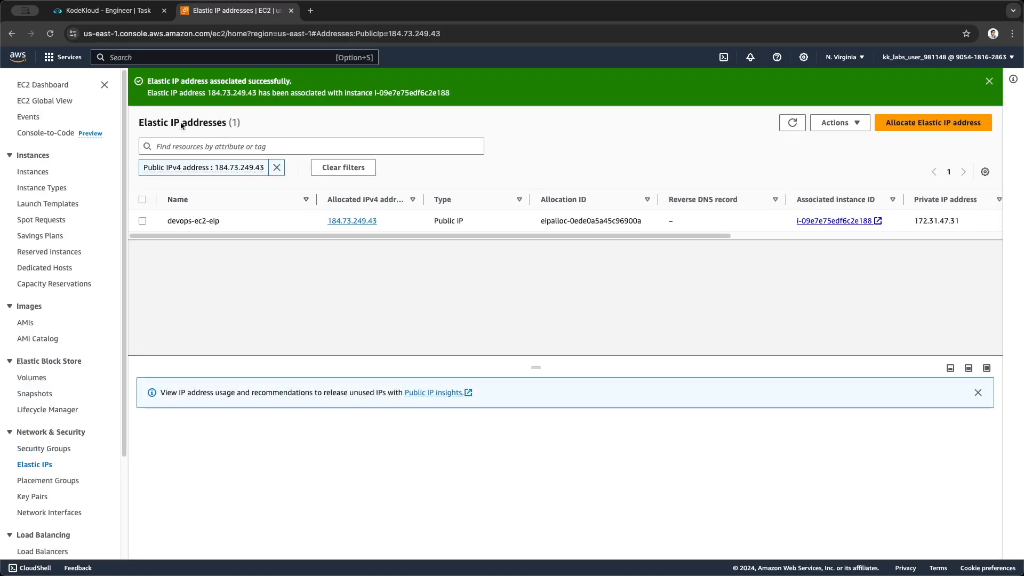
Return to the KodeKloud lab task, submit it for checking and confirm the submission
click(111, 16)
scroll(165, 407, down, 5)
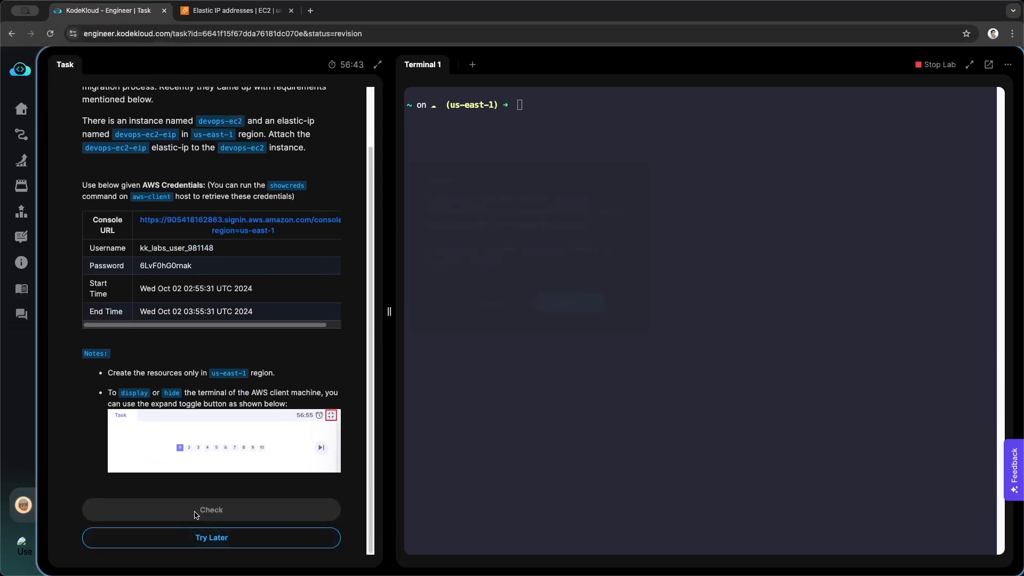
click(194, 512)
click(555, 306)
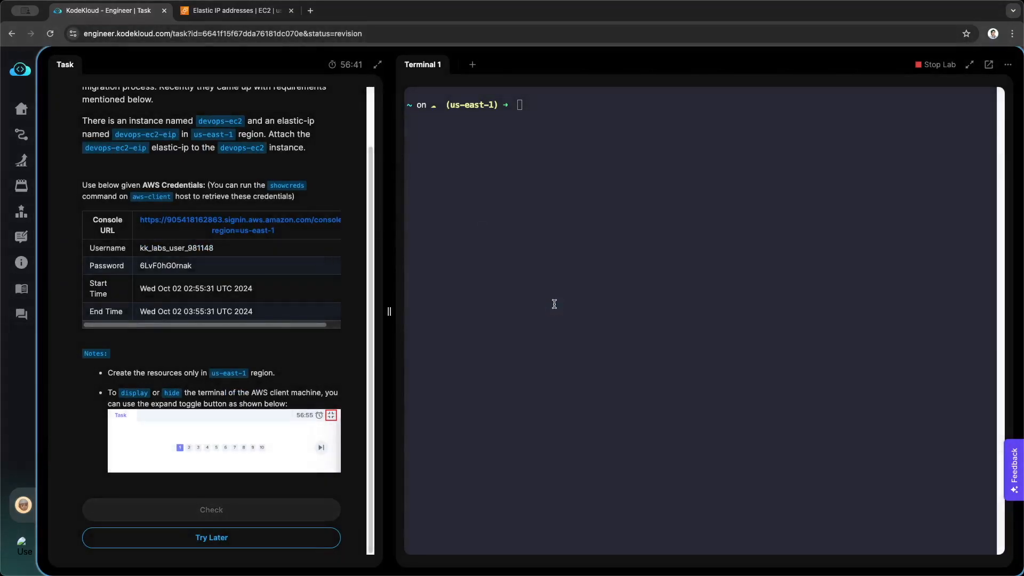
Show the terminal beside the restarted task, run "aws ec2 describe-instances" and select the instance ID in the output
drag(331, 322, 377, 323)
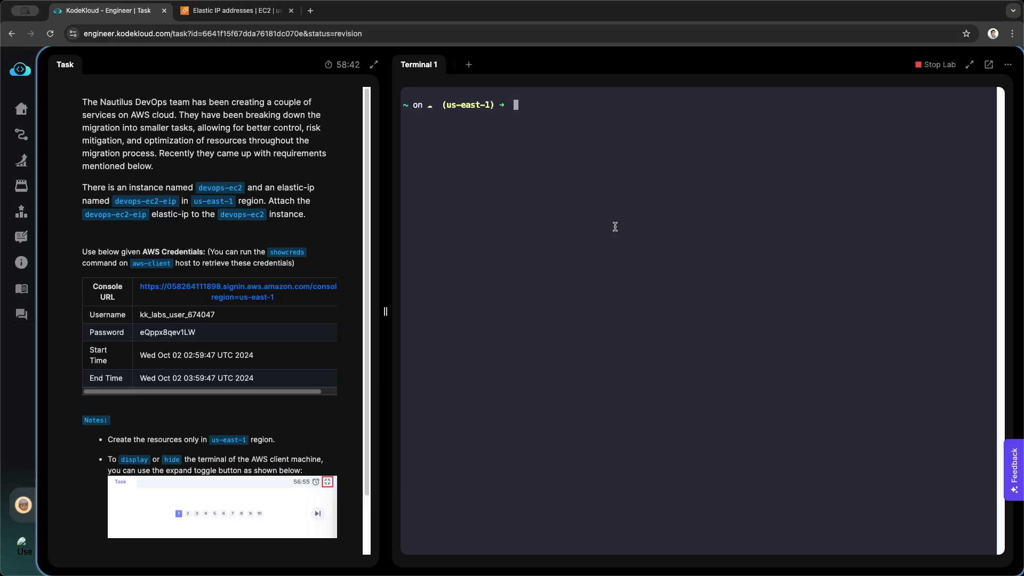
text(aws ec2 describe-instances)
key(Return)
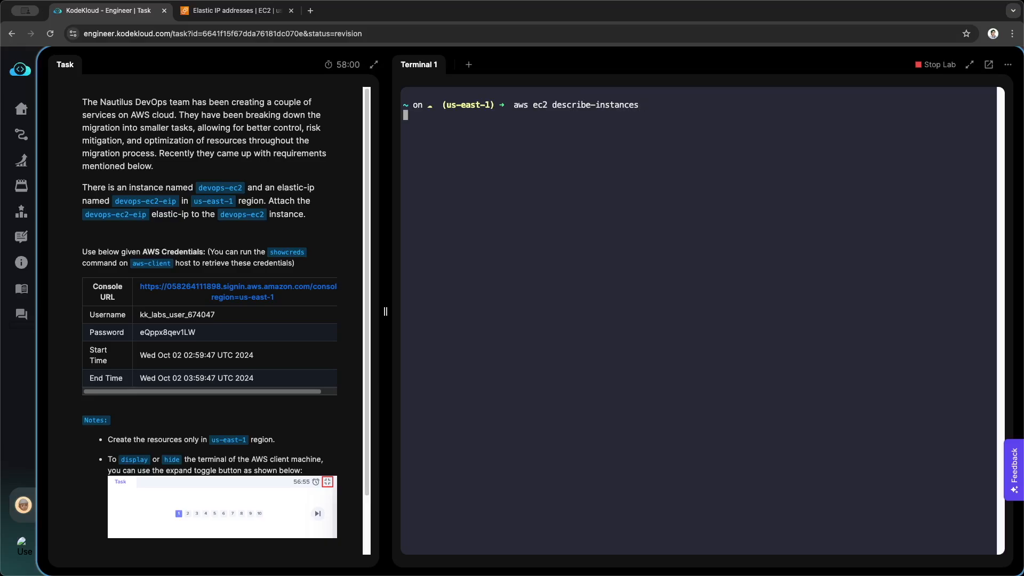
scroll(526, 351, up, 15)
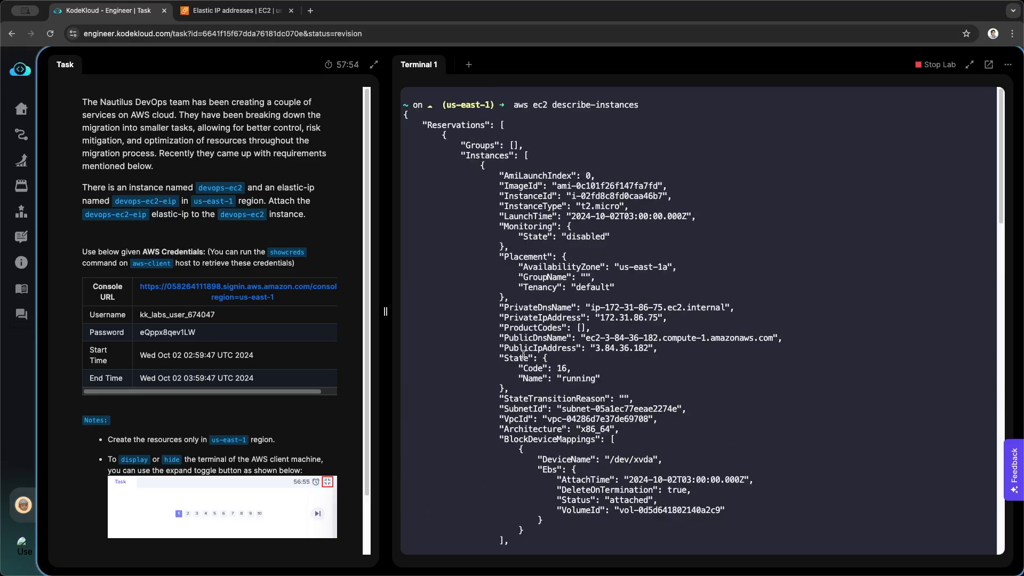
scroll(523, 354, down, 5)
scroll(523, 354, up, 5)
double_click(622, 196)
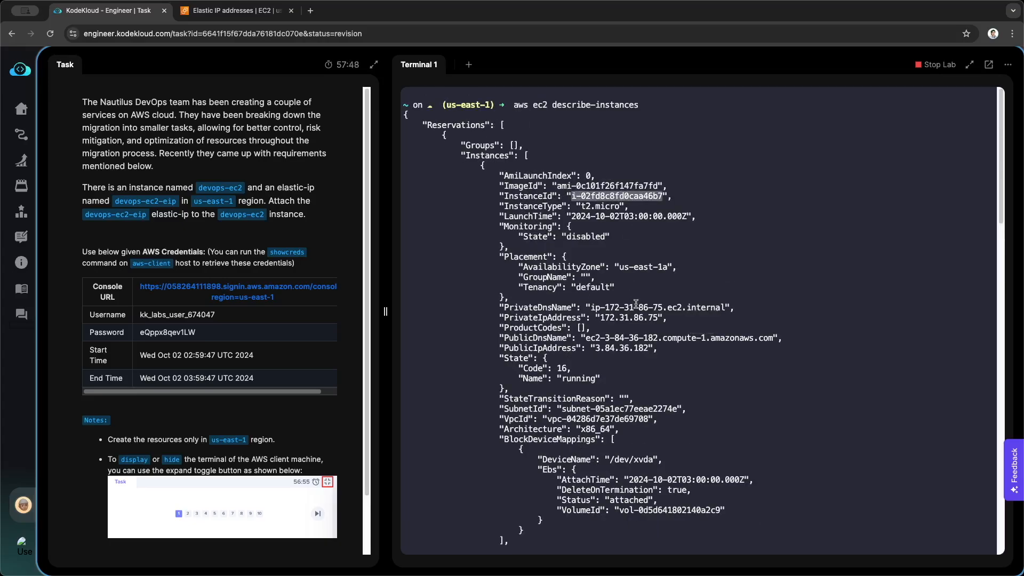
Run "aws ec2 describe-addresses" and select the devops-ec2-eip name tag in the output to compare it with the task
scroll(636, 304, down, 15)
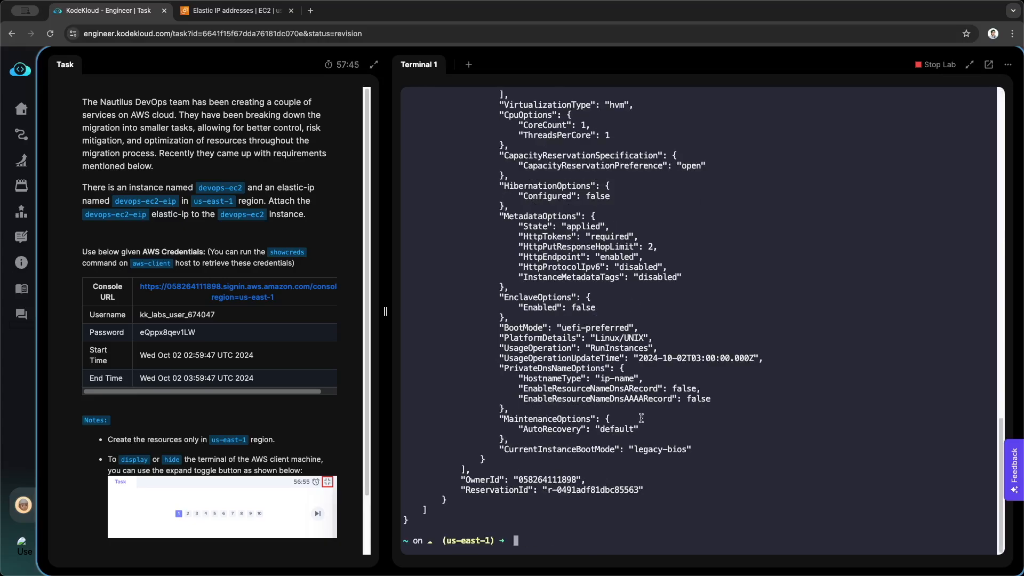
text(aws ec2 describe-addresses)
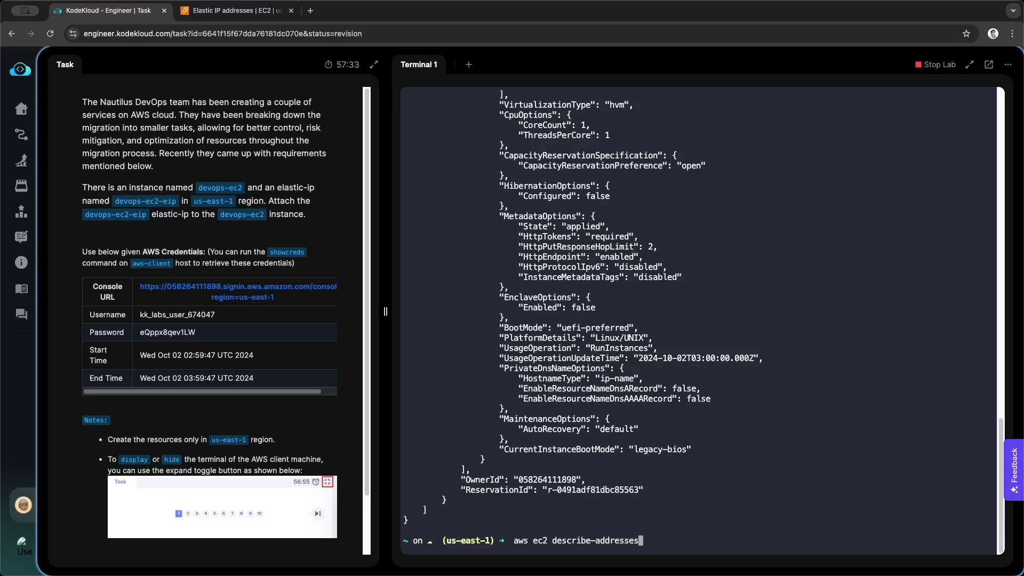
key(Return)
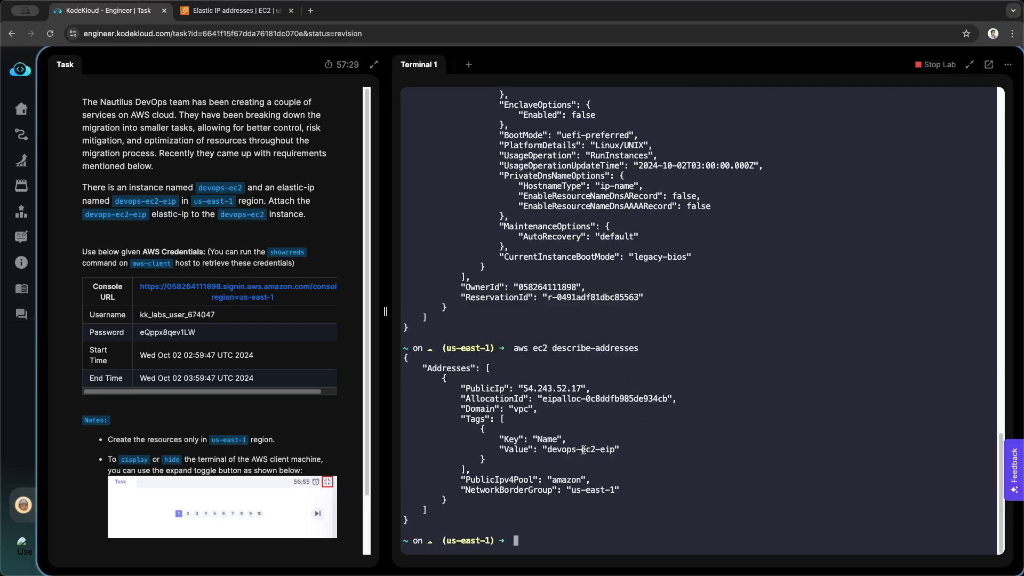
double_click(583, 450)
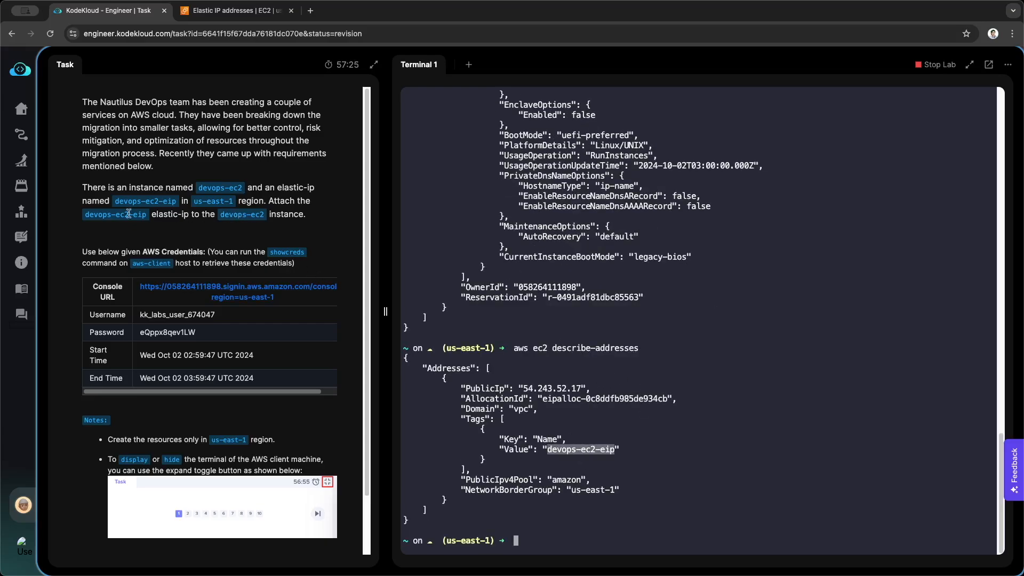
scroll(582, 450, up, 10)
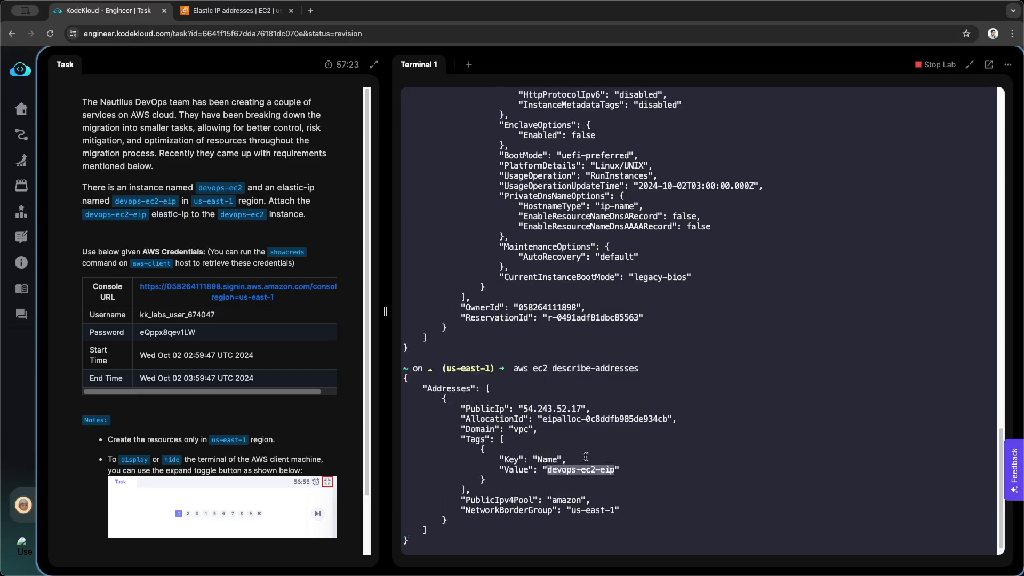
Compare the instance's devops-ec2 name tag with the name in the task and review the describe-instances and describe-addresses output
scroll(576, 429, up, 2)
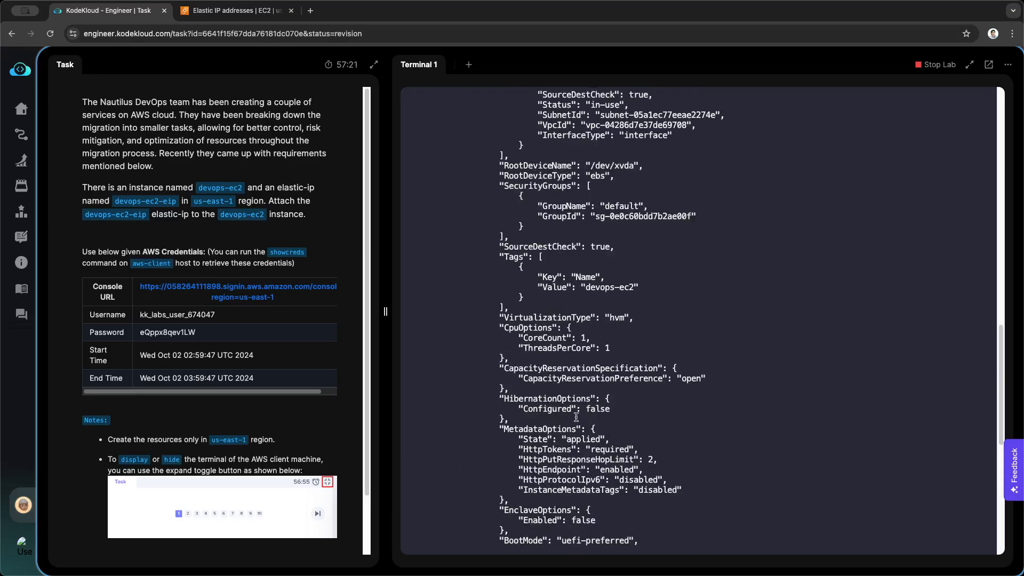
drag(220, 213, 265, 214)
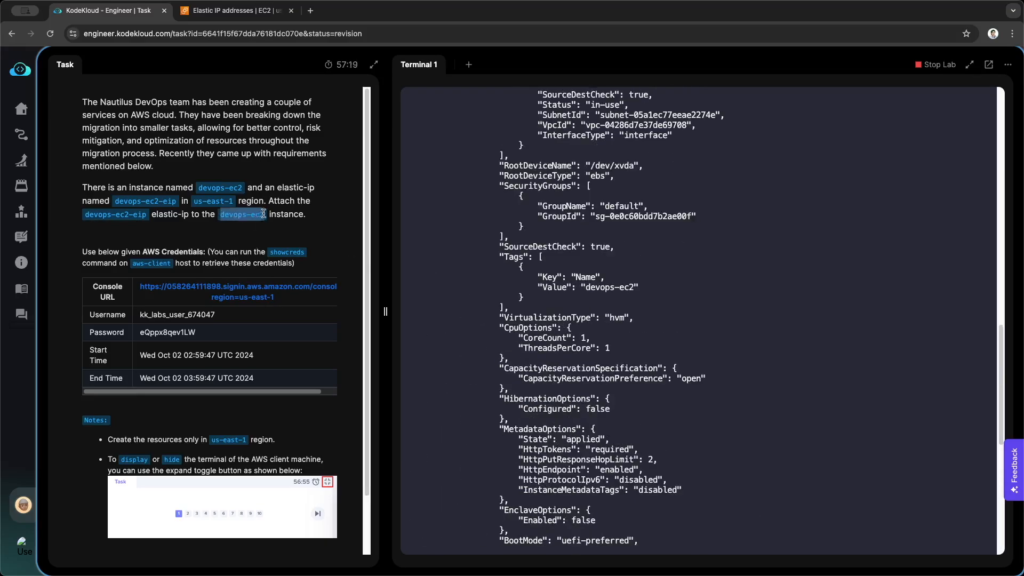
double_click(608, 287)
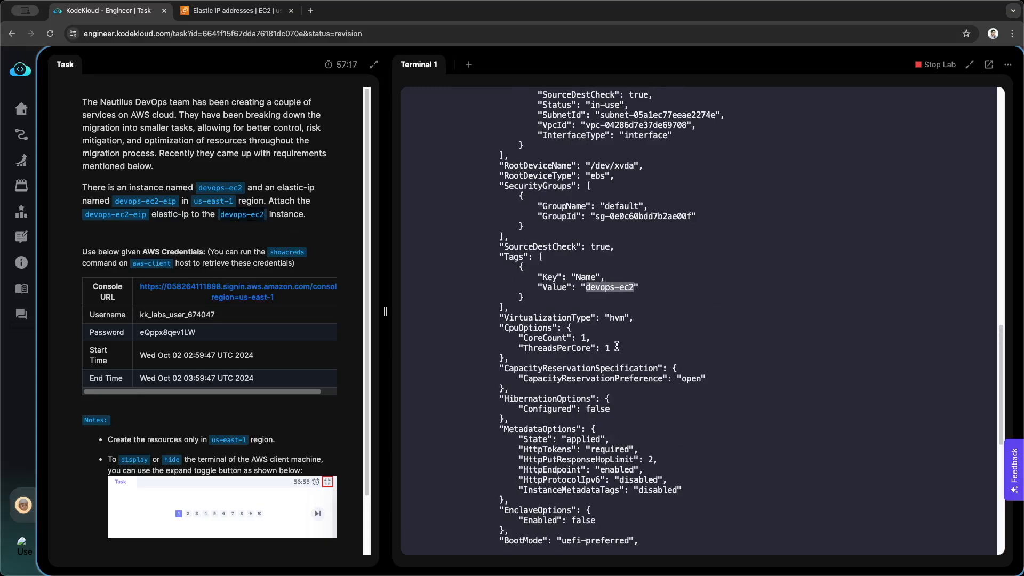
scroll(617, 347, up, 5)
scroll(565, 432, down, 15)
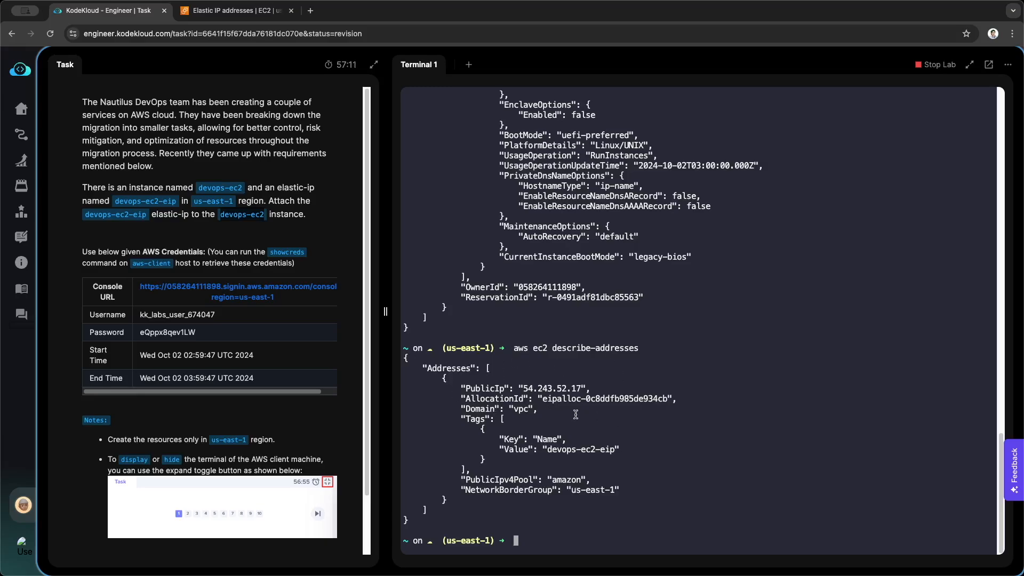
scroll(576, 414, up, 5)
scroll(563, 263, up, 15)
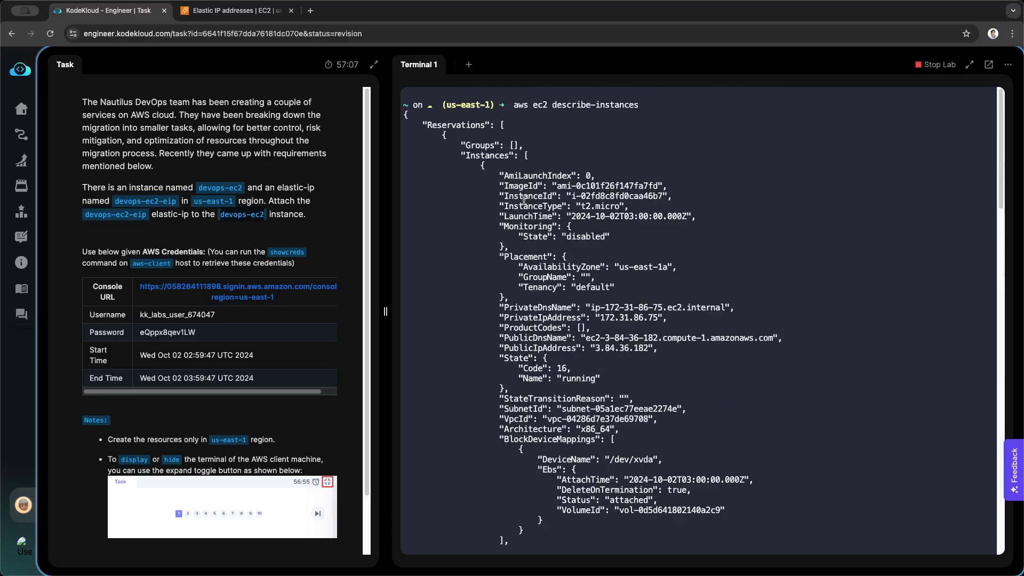
scroll(572, 239, down, 20)
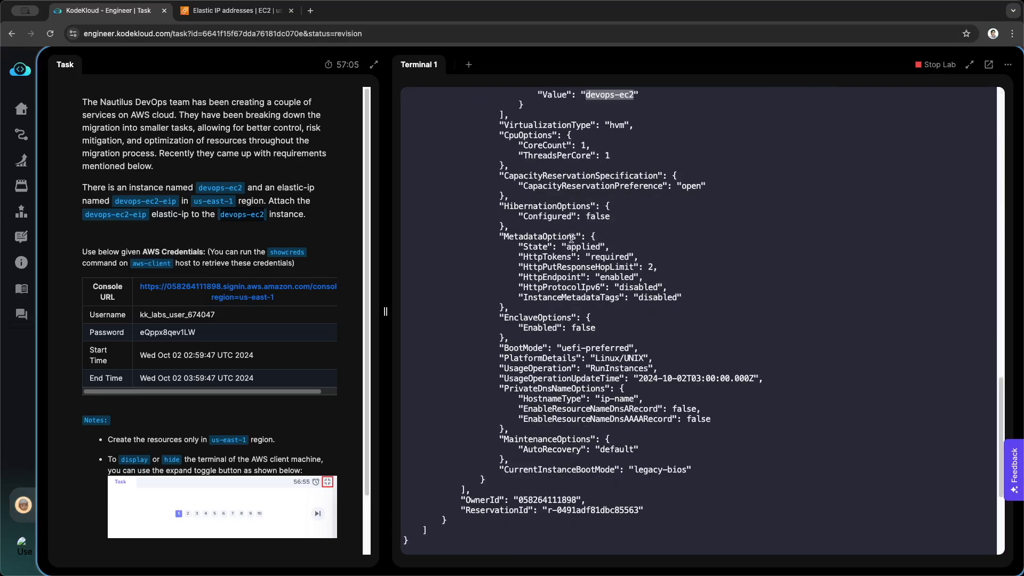
Enter "aws ec2 associate-address --instance-id" with the instance ID i-02fd8c8fd0caa46b7 copied from the describe-instances output, without running it
text(aws )
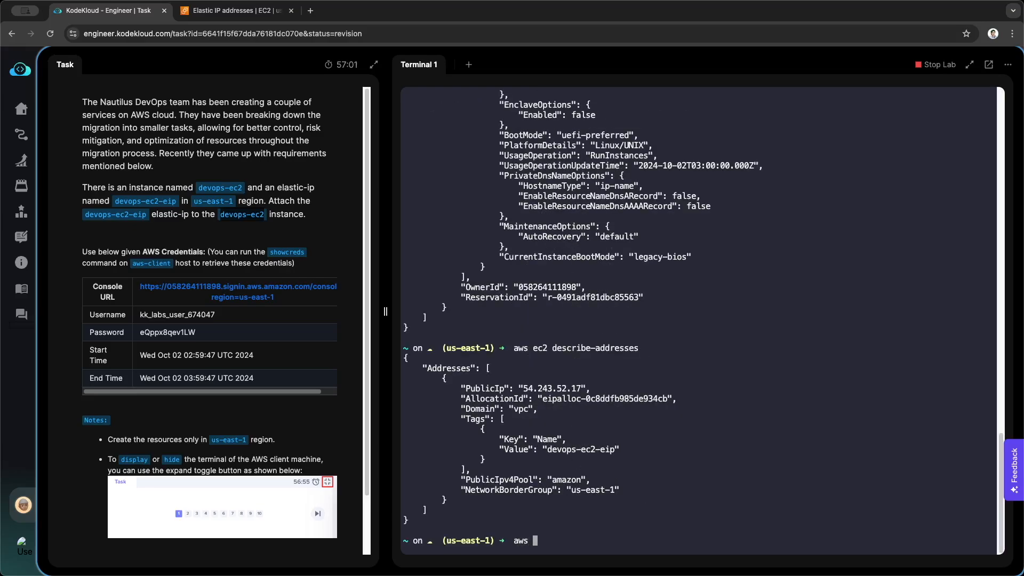
text(ec2 associate-address)
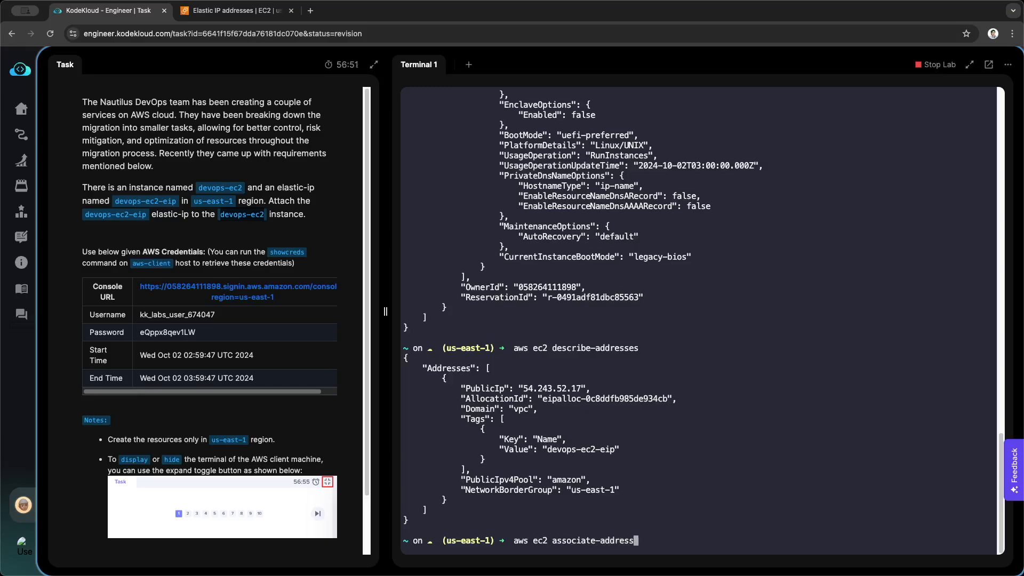
text( --instance-d)
key(BackSpace)
text(id)
scroll(583, 424, up, 20)
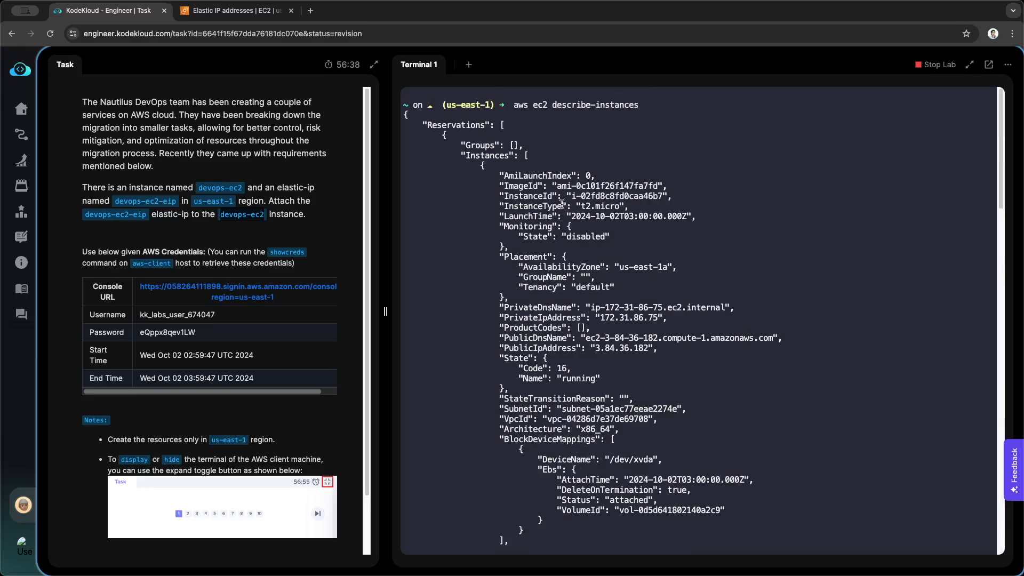
double_click(601, 195)
key(super+c)
scroll(669, 372, down, 10)
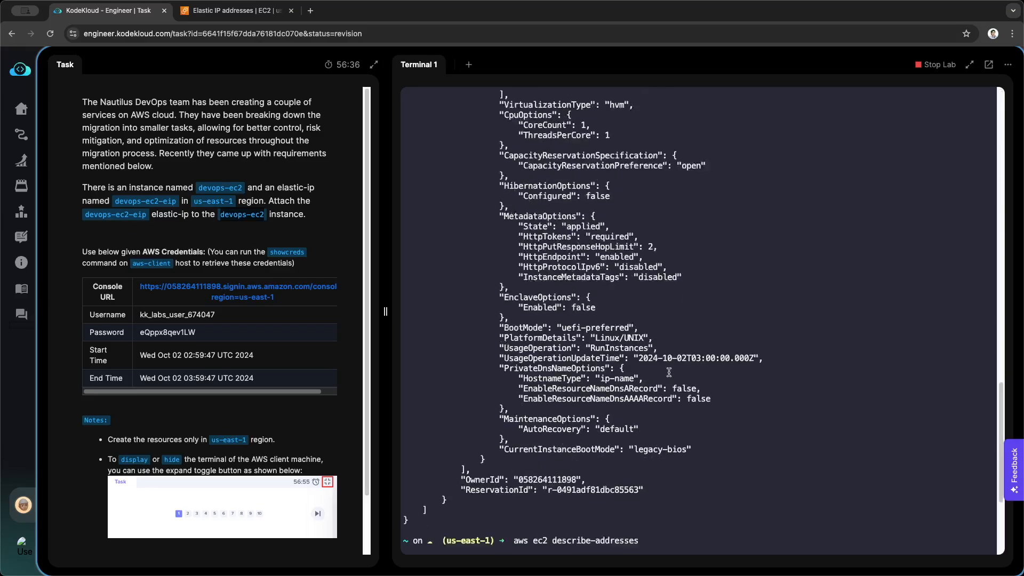
scroll(669, 372, down, 5)
key(super+v)
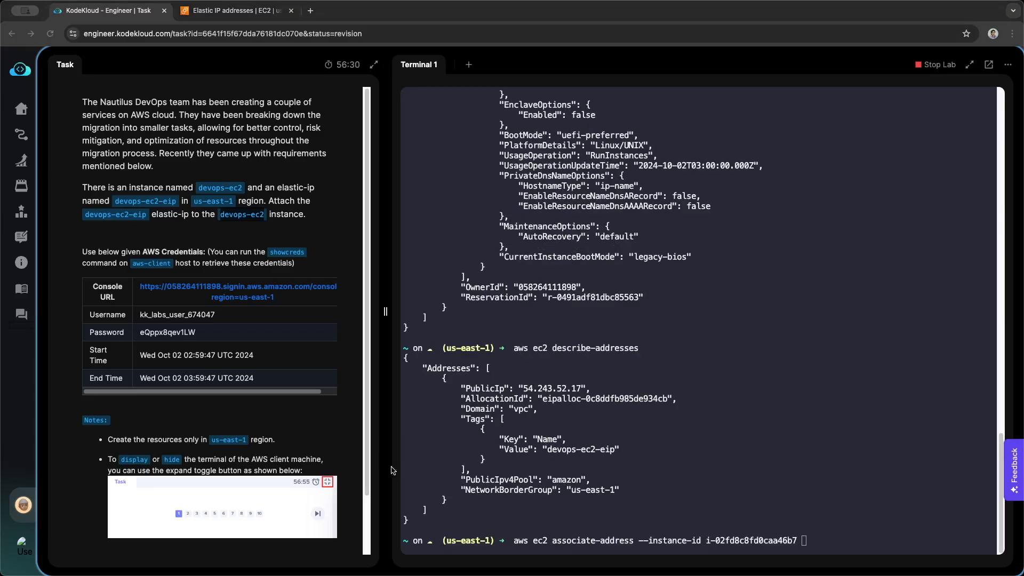
Append "allocation-id eipalloc-0c8ddfb985de934cb" from the describe-addresses output to the command and try to run it
text(allocat)
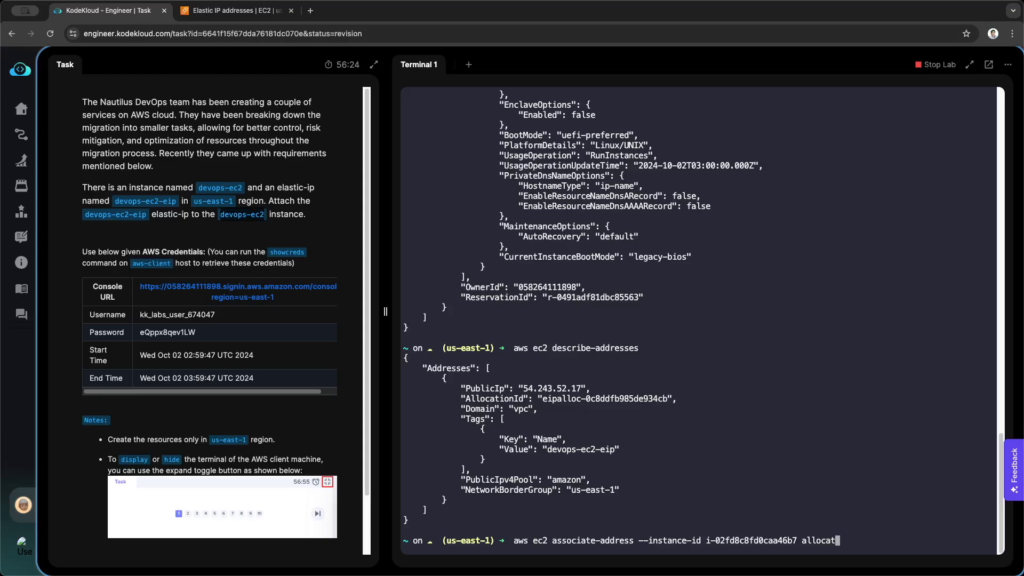
text(ion-id)
double_click(576, 399)
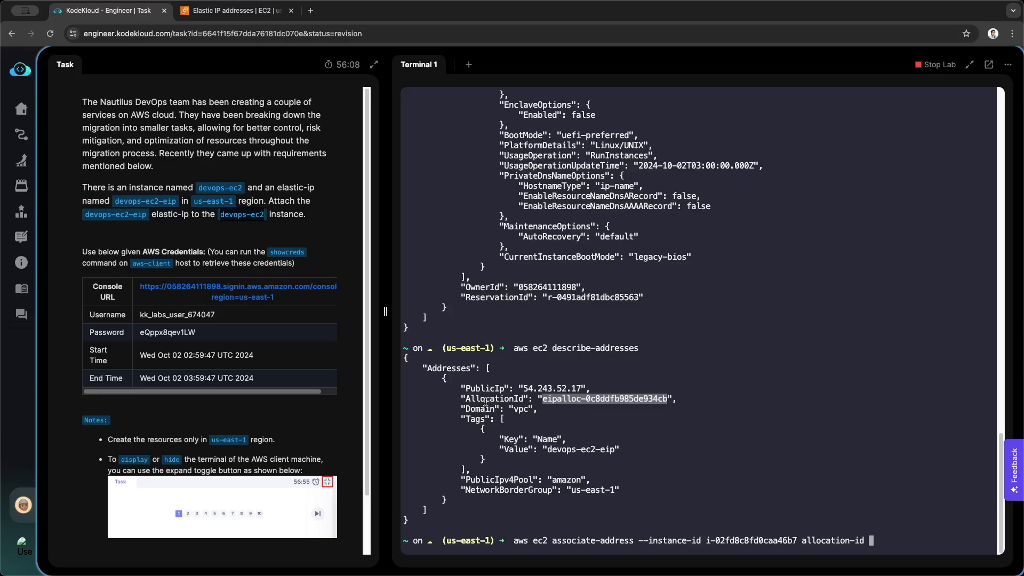
text(eipalloc-0c8ddfb985de934cb)
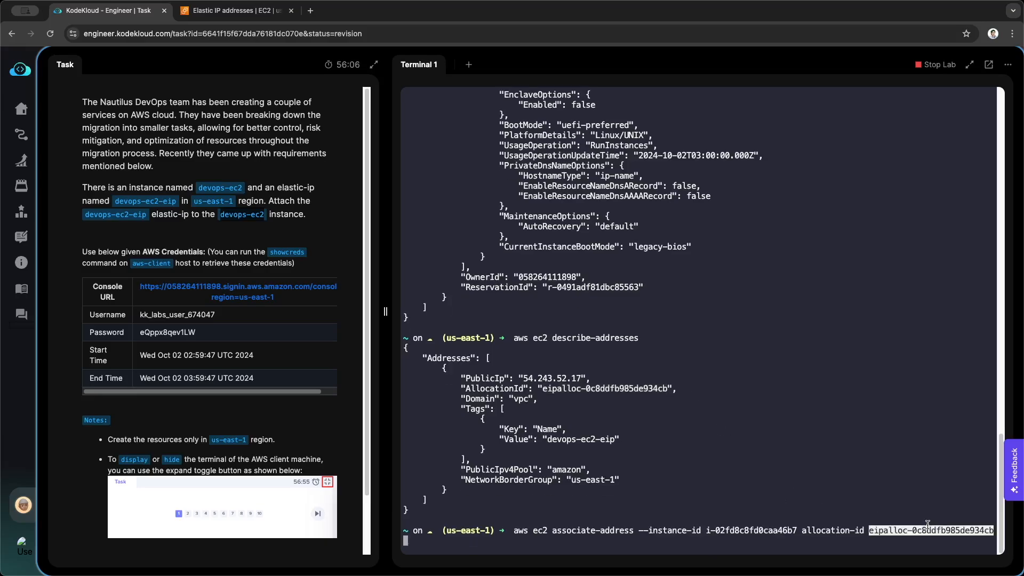
key(Return)
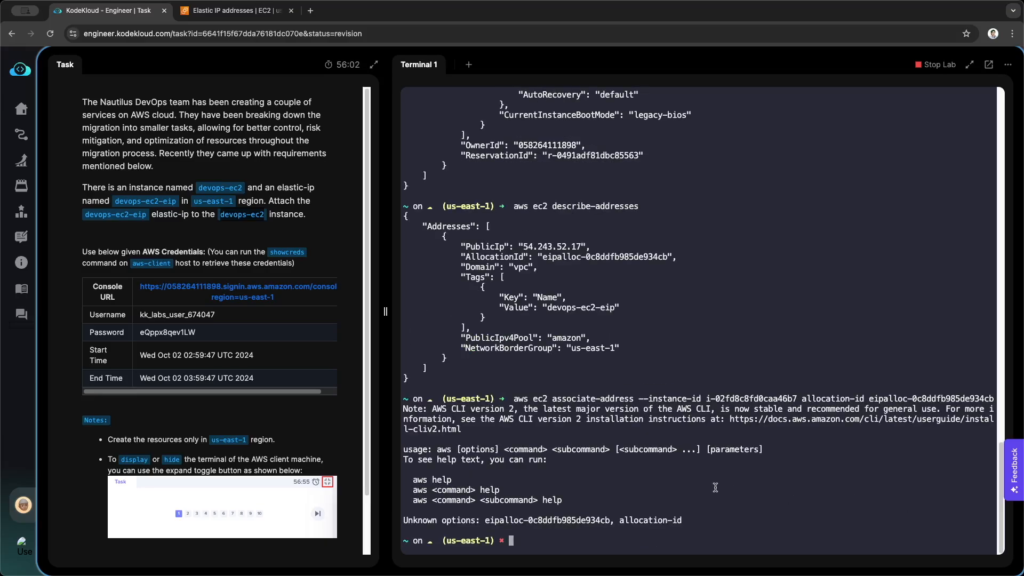
Recall the associate-address command, correct its option to "--allocation-id", run it and highlight the returned association ID
key(Up)
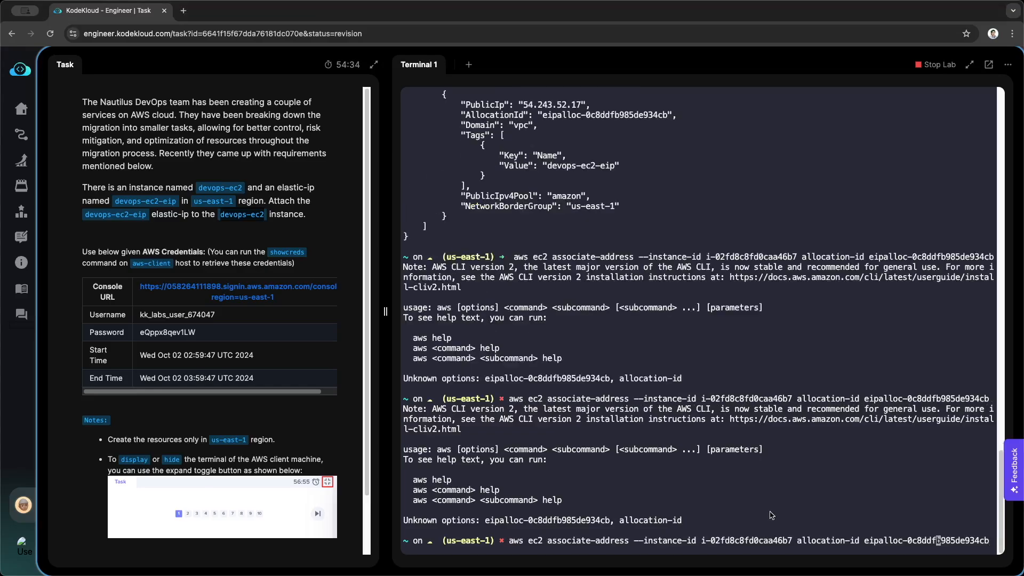
key(Left)
key(Left)
key(Left)
key(Left)
key(Left)
key(Left)
key(Left)
key(Left)
key(Left)
key(Left)
key(Left)
key(Left)
key(Left)
key(Left)
key(Left)
key(Left)
key(Left)
key(Left)
key(Left)
key(Left)
key(Left)
key(Left)
key(Left)
key(Left)
key(Left)
key(Left)
key(Left)
key(Left)
key(Left)
text(--)
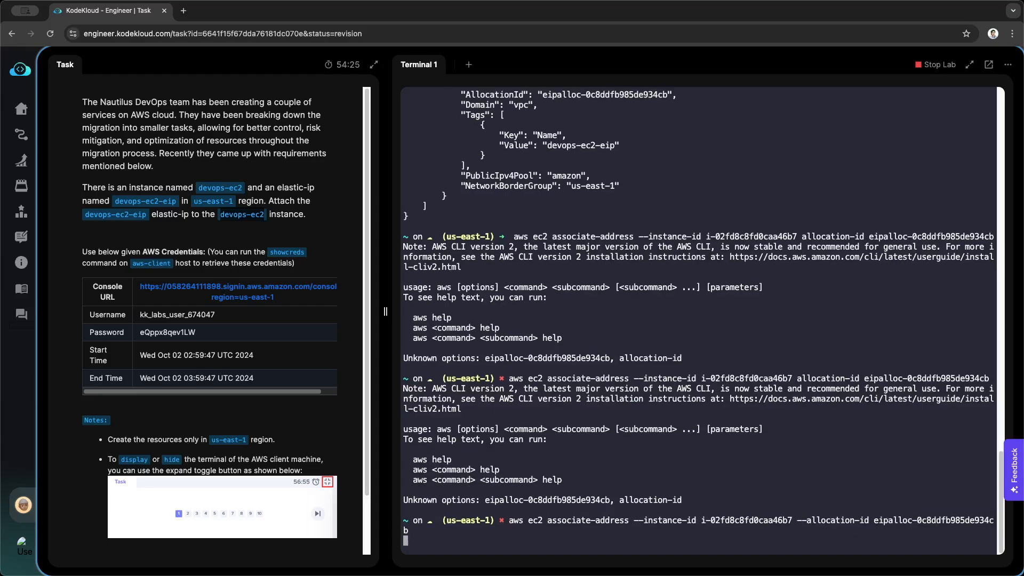
key(Return)
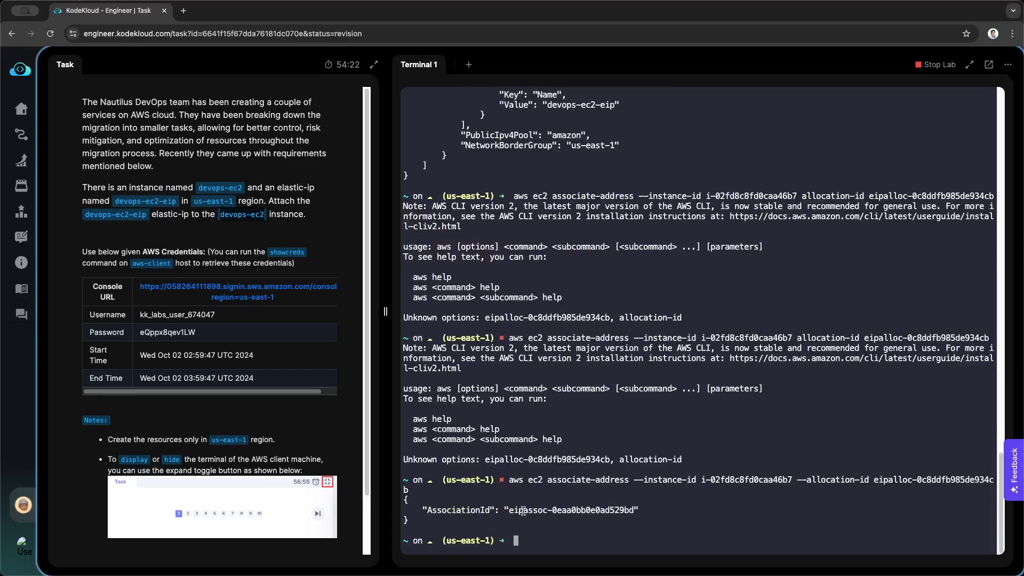
double_click(561, 510)
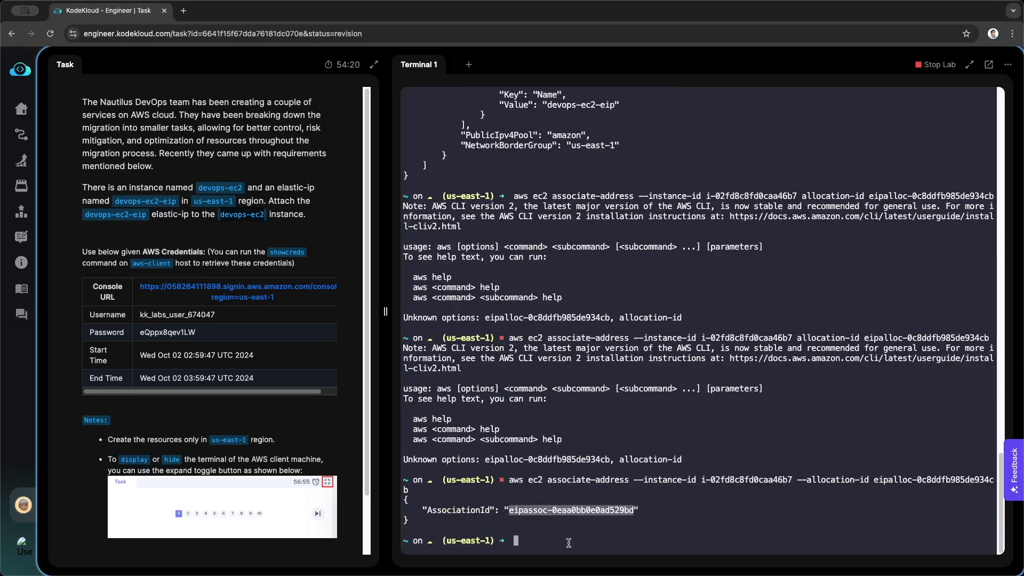
click(568, 542)
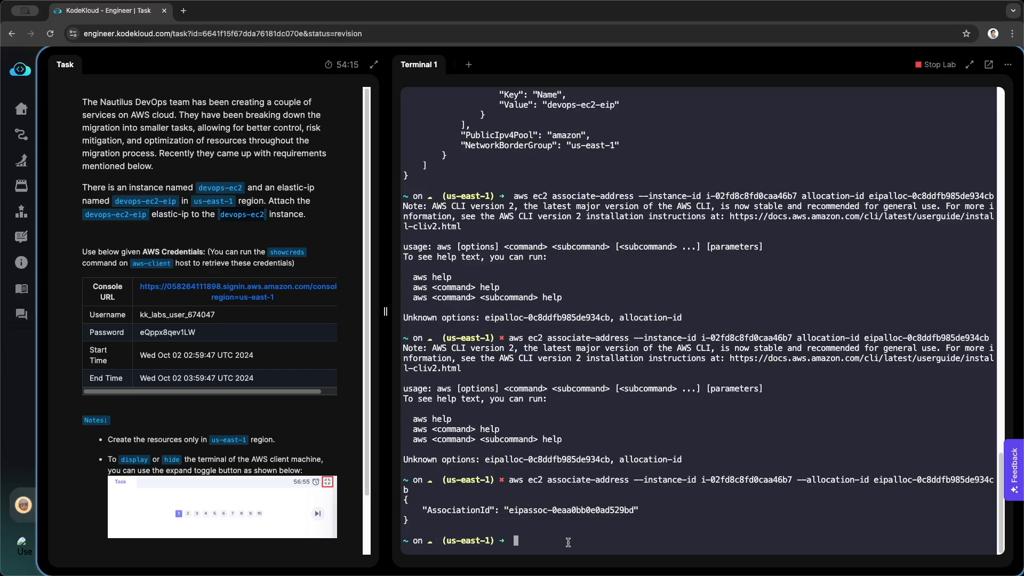
Clear the terminal and run "aws ec2 describe-instances"
text(clear)
key(Return)
text(aws e)
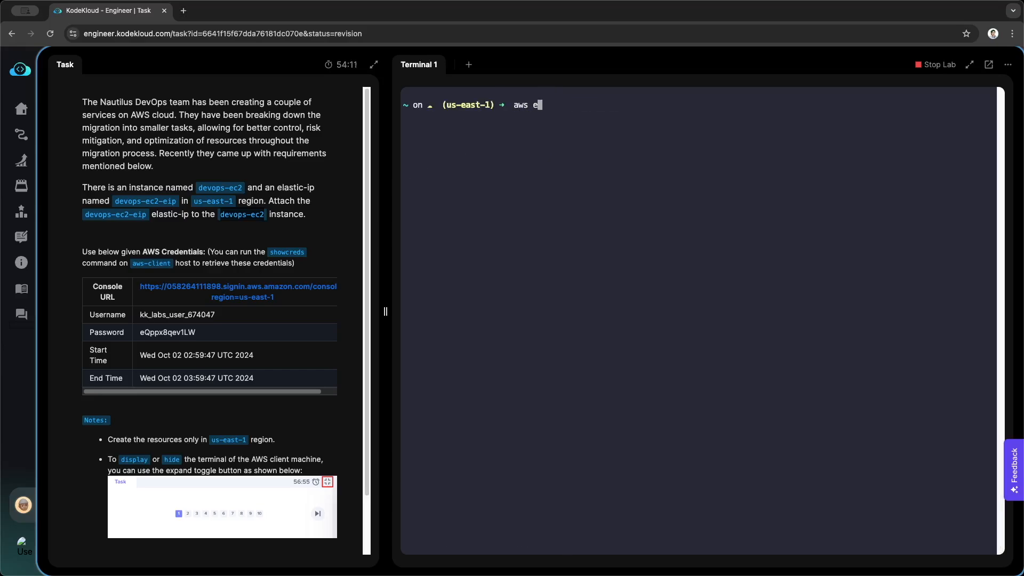
text(c2 describe-instances)
key(Return)
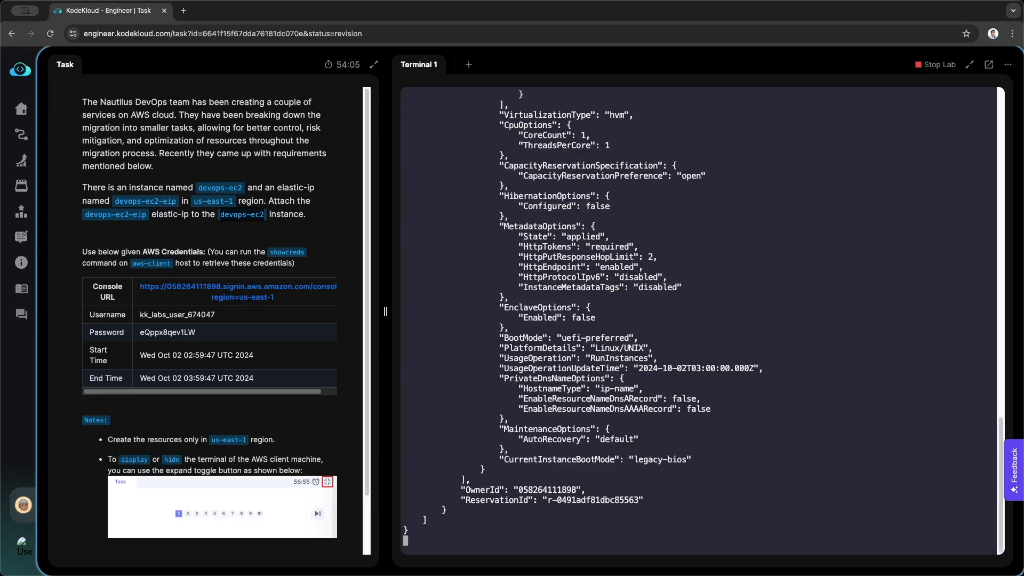
Examine the output for the devops-ec2 name tag and the network interface association, and select its public IP address
scroll(549, 435, up, 6)
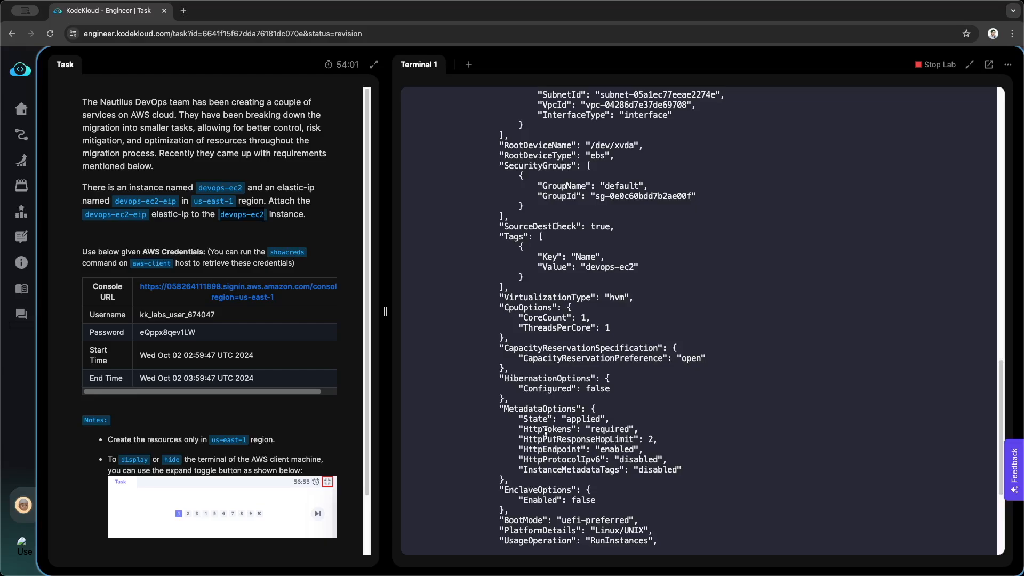
scroll(545, 431, down, 6)
scroll(584, 267, up, 6)
double_click(591, 267)
scroll(584, 299, up, 6)
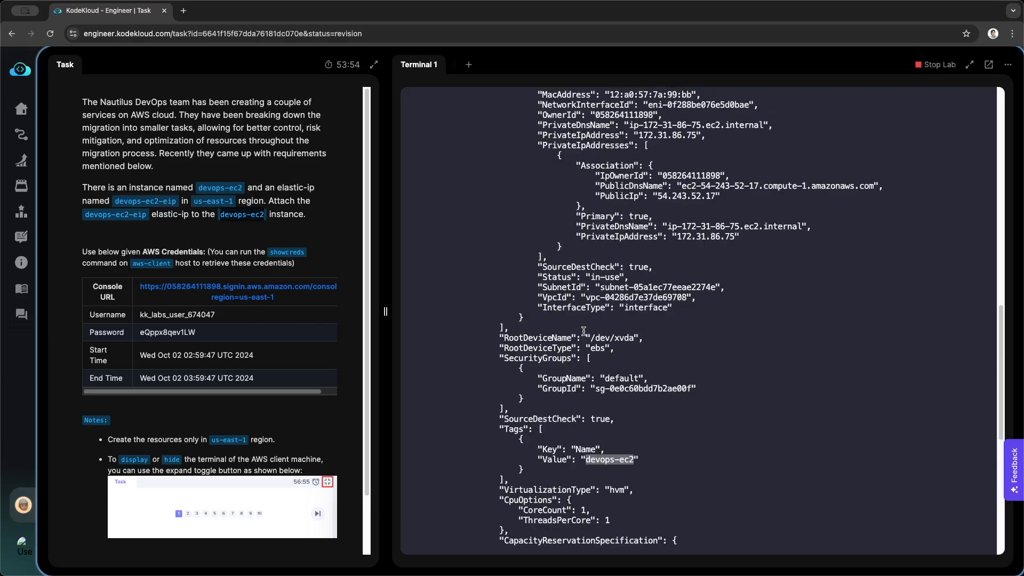
scroll(583, 329, up, 4)
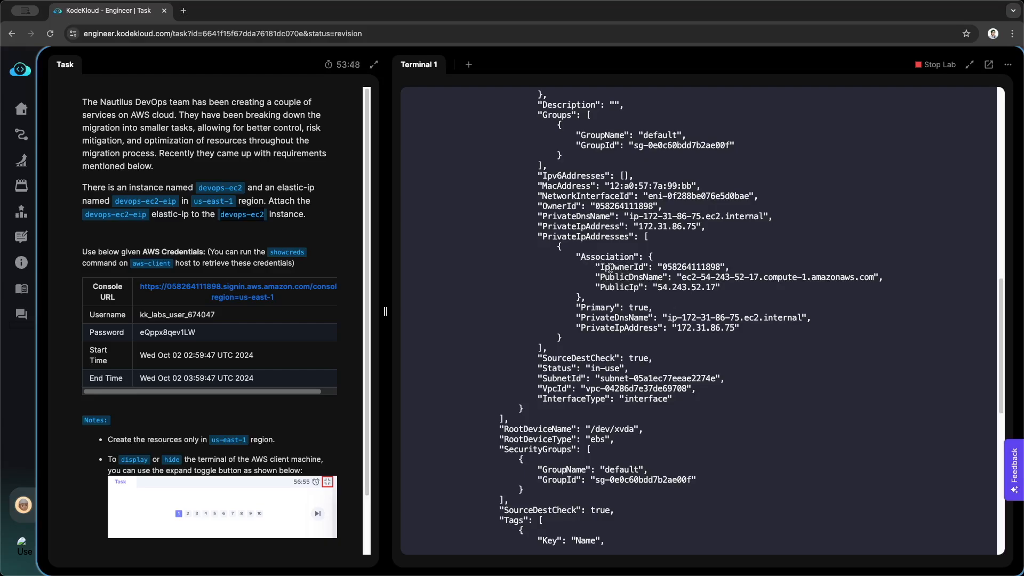
scroll(671, 267, down, 1)
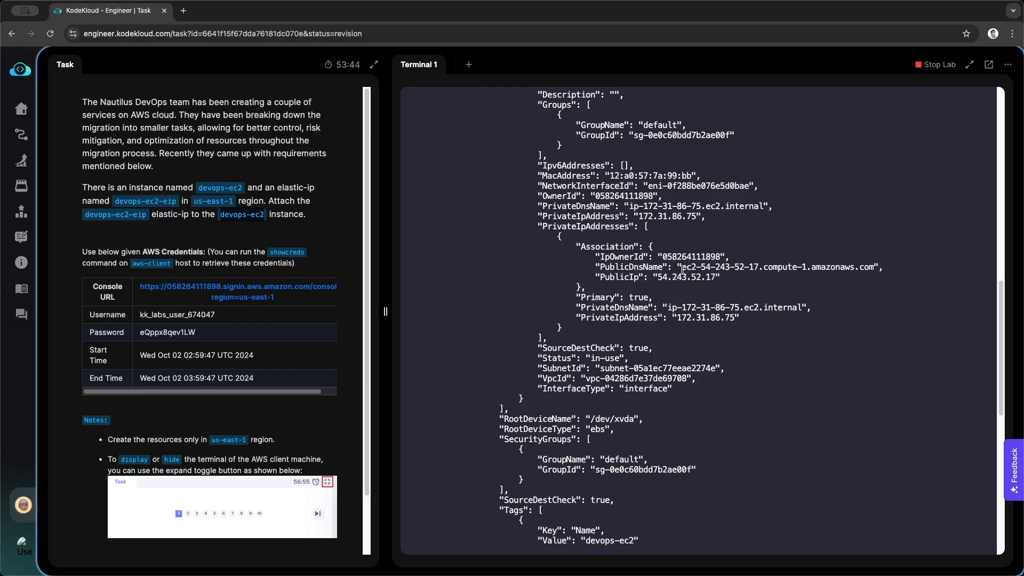
scroll(654, 286, down, 1)
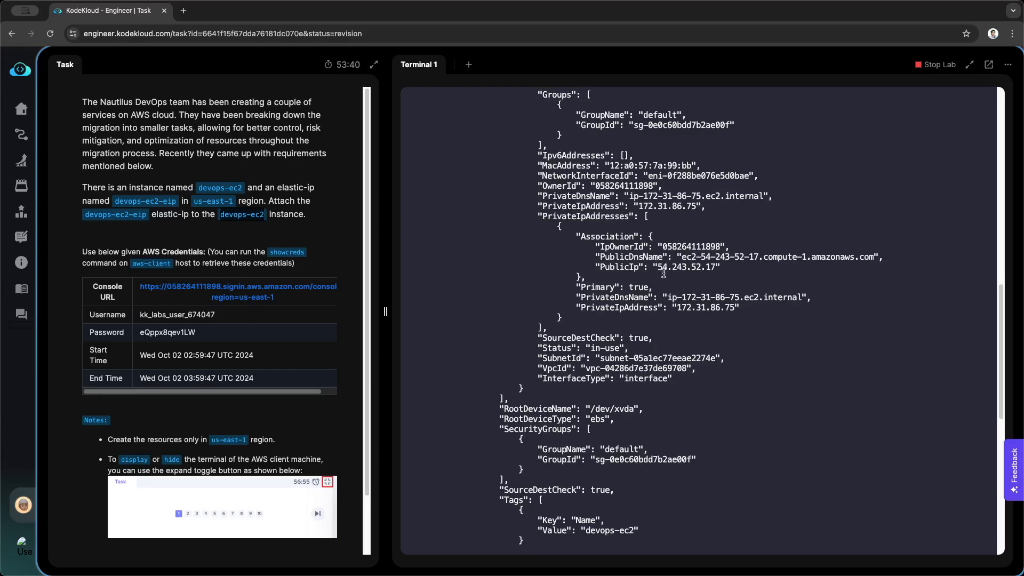
drag(657, 267, 714, 268)
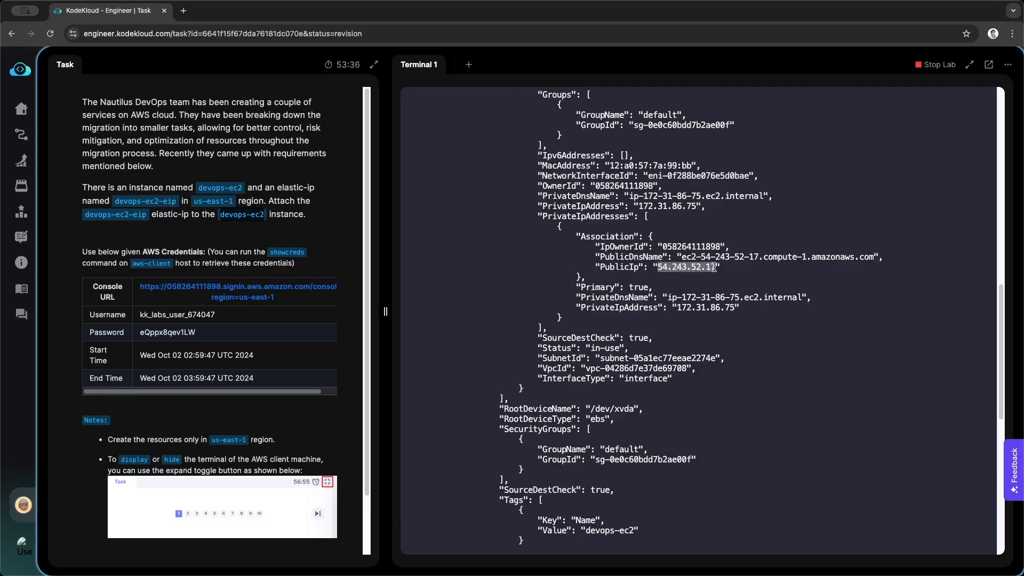
drag(714, 267, 715, 267)
scroll(666, 272, up, 1)
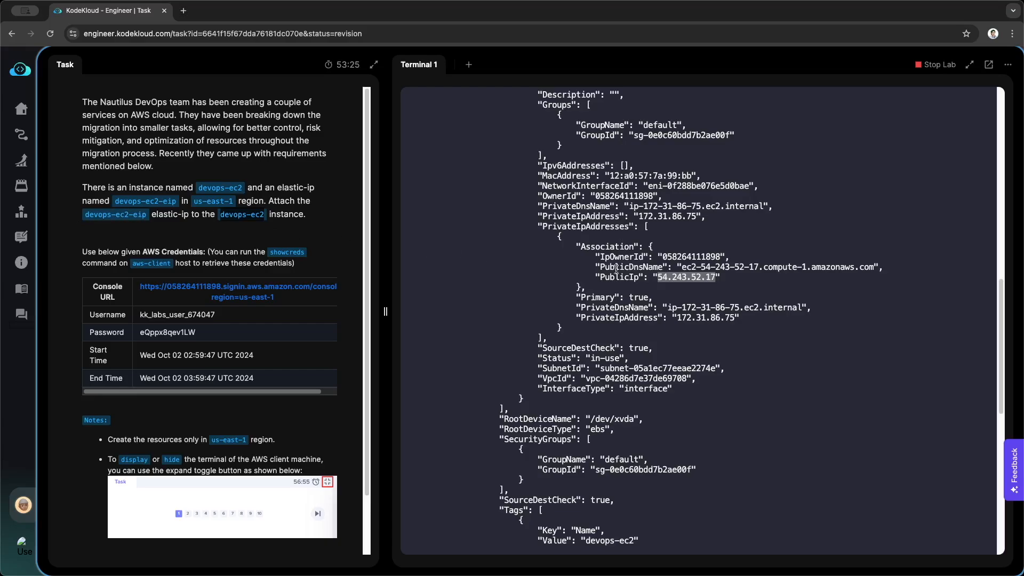
scroll(676, 272, up, 2)
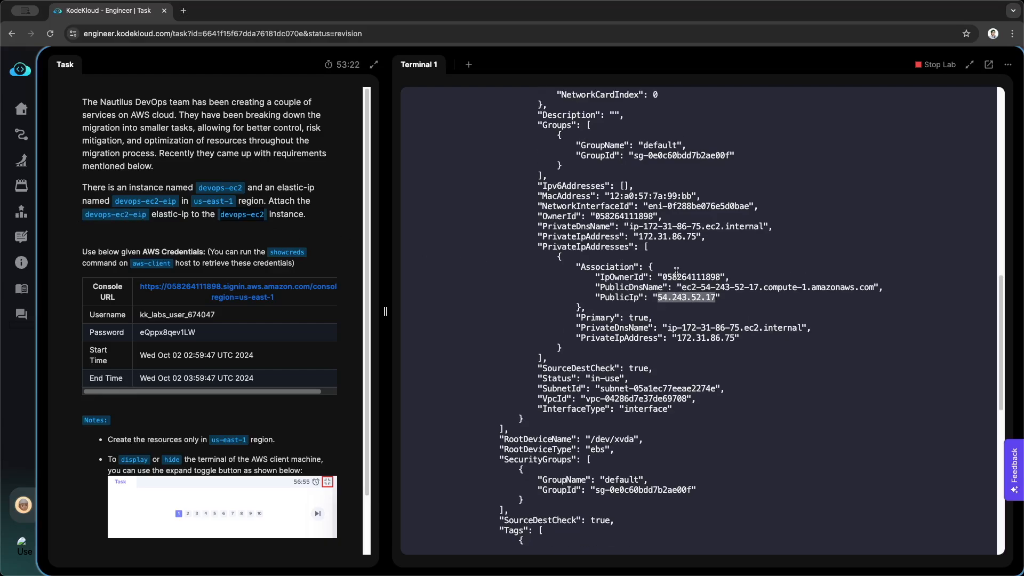
scroll(676, 272, up, 4)
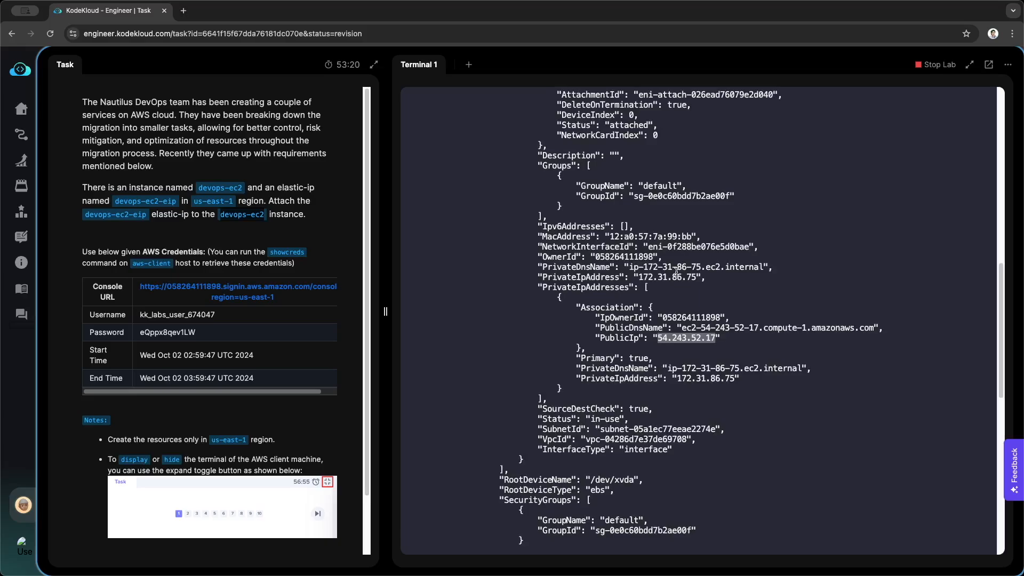
scroll(676, 272, up, 5)
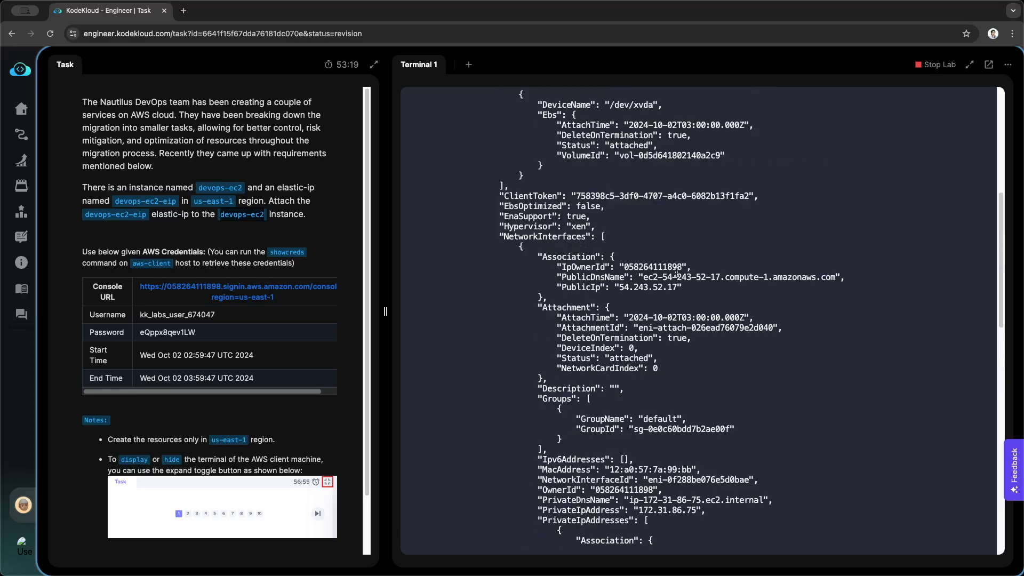
scroll(676, 272, down, 10)
scroll(676, 272, up, 15)
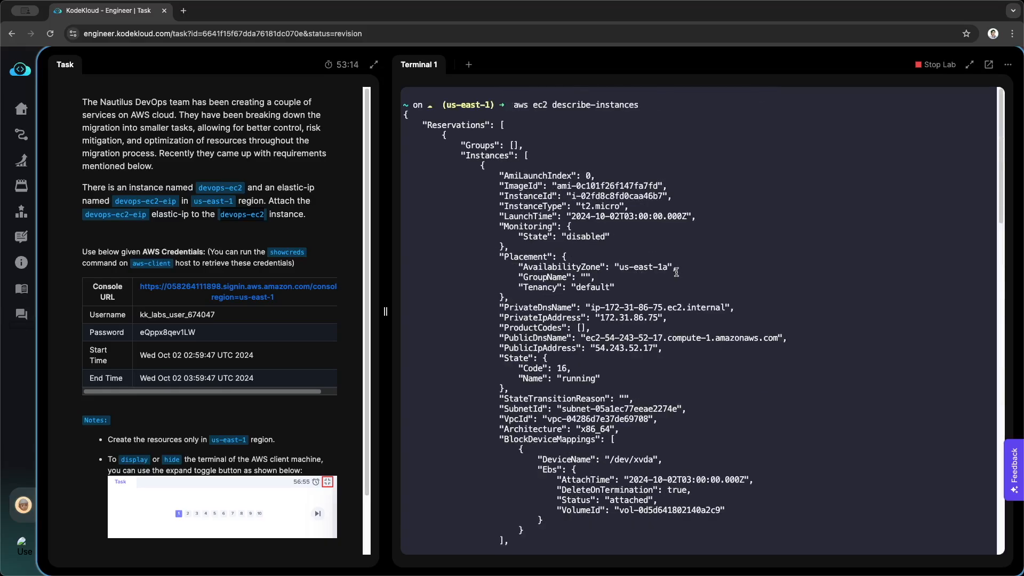
Run "aws ec2 describe-addresses" in the terminal to list the elastic IP details
scroll(676, 272, down, 20)
text(aws )
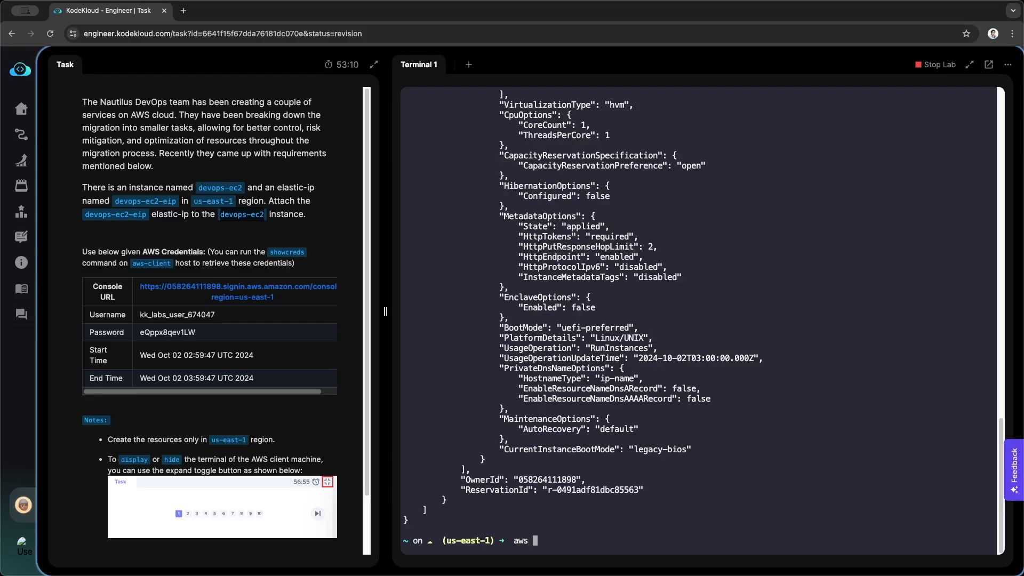
text(ec2 describe-addresses)
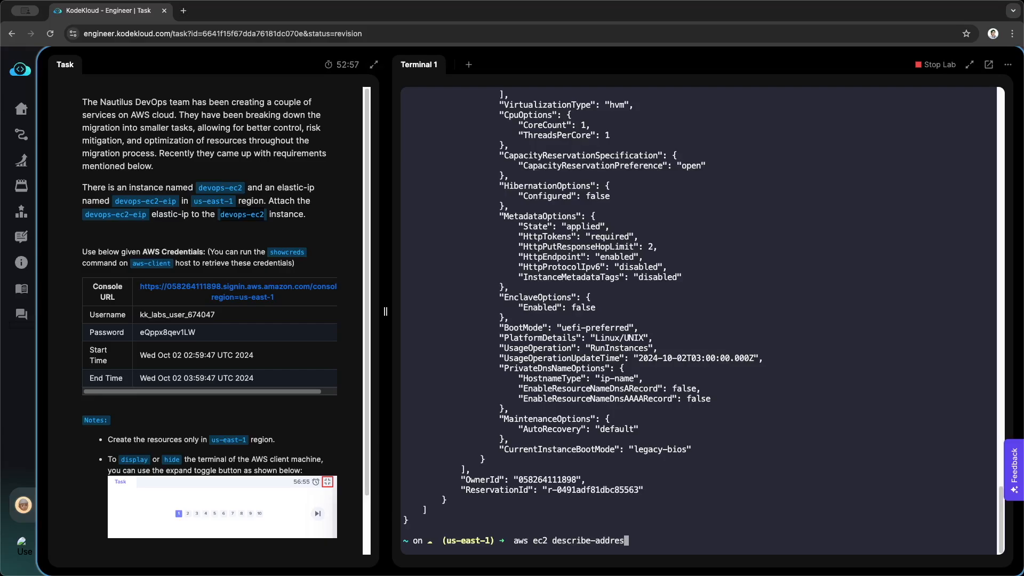
key(Return)
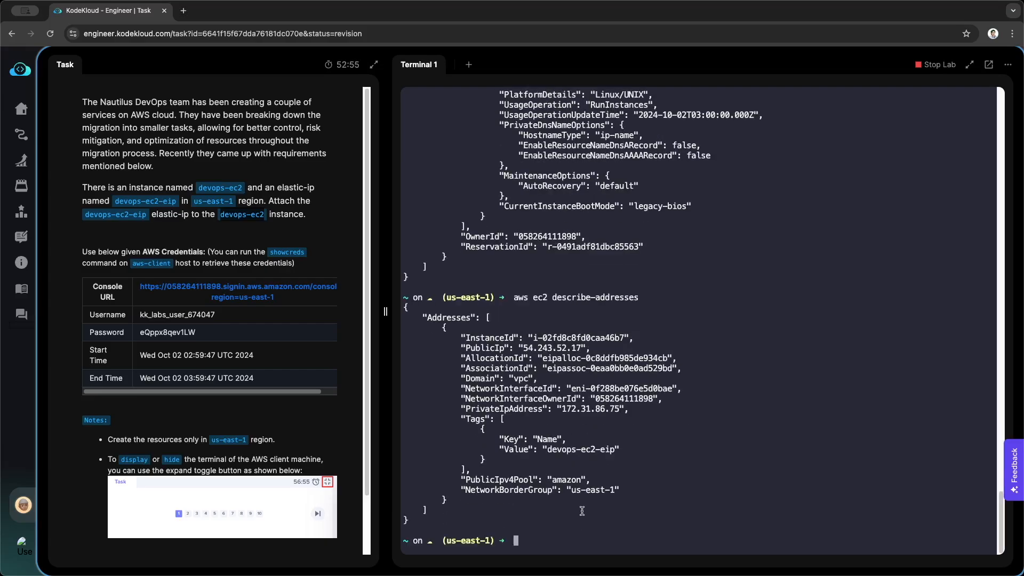
Copy the public IP from the describe-addresses output and from the describe-instances output side by side onto the prompt to compare them
double_click(549, 348)
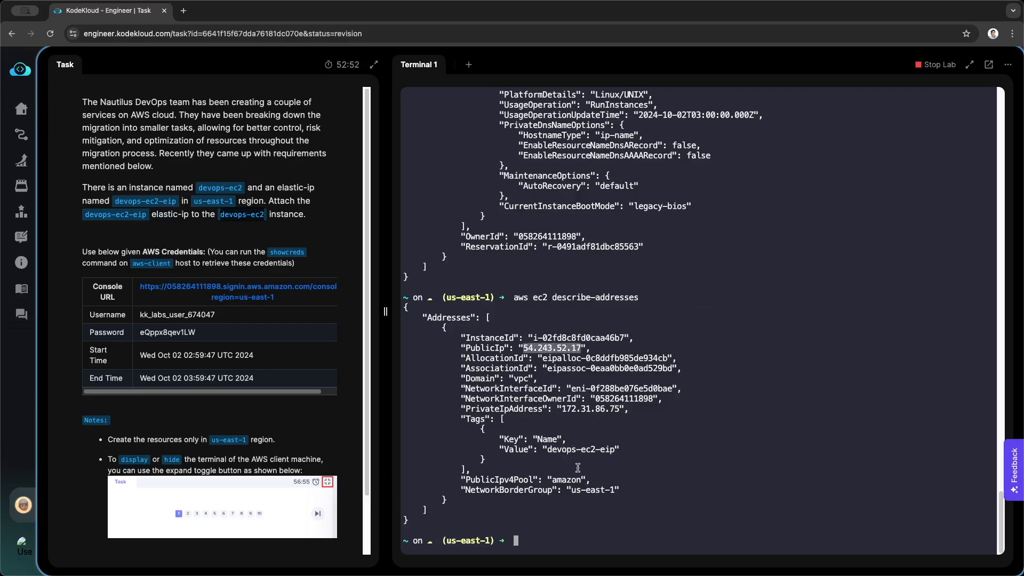
text(54.243.52.17)
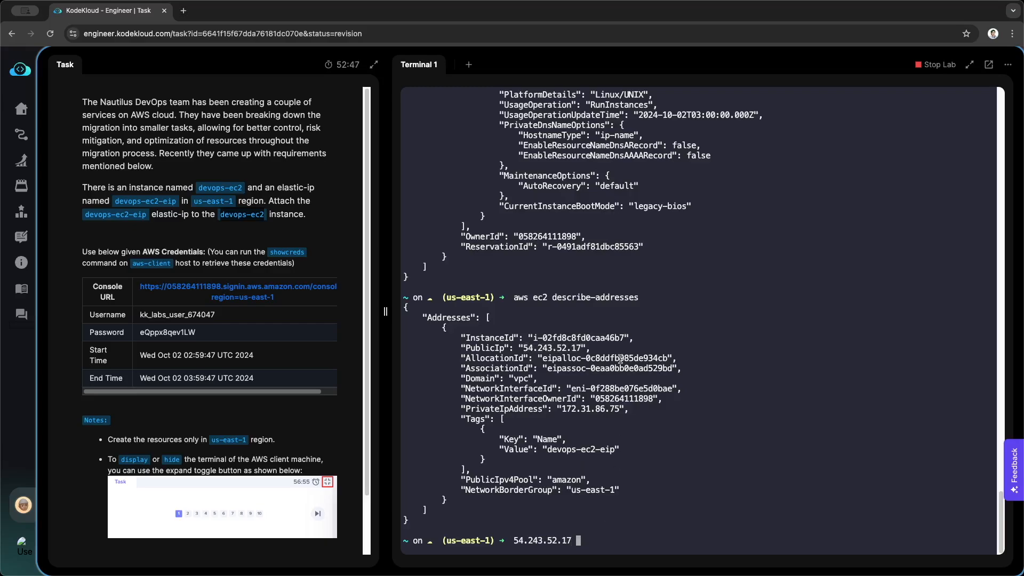
scroll(621, 359, up, 20)
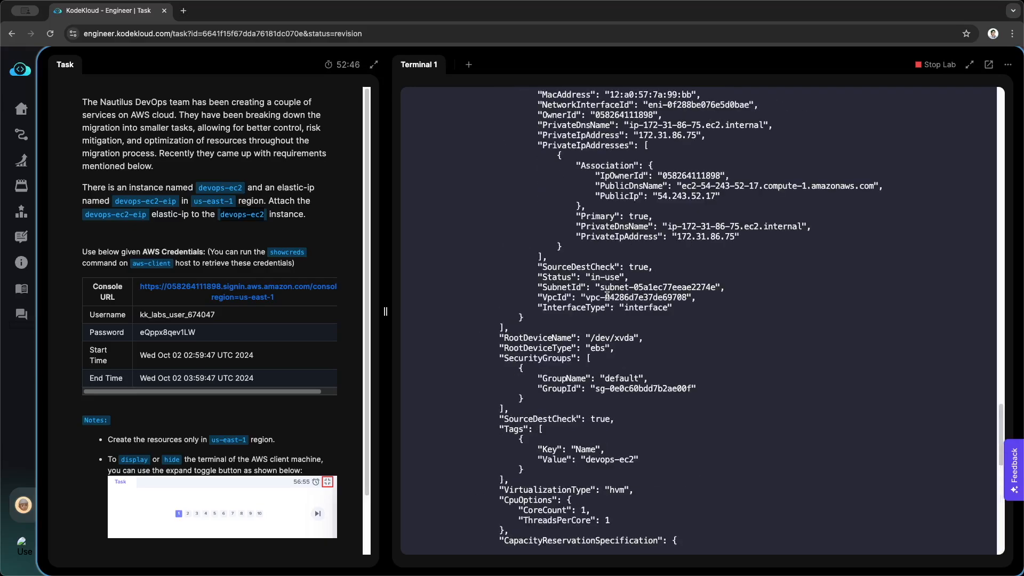
scroll(640, 320, down, 20)
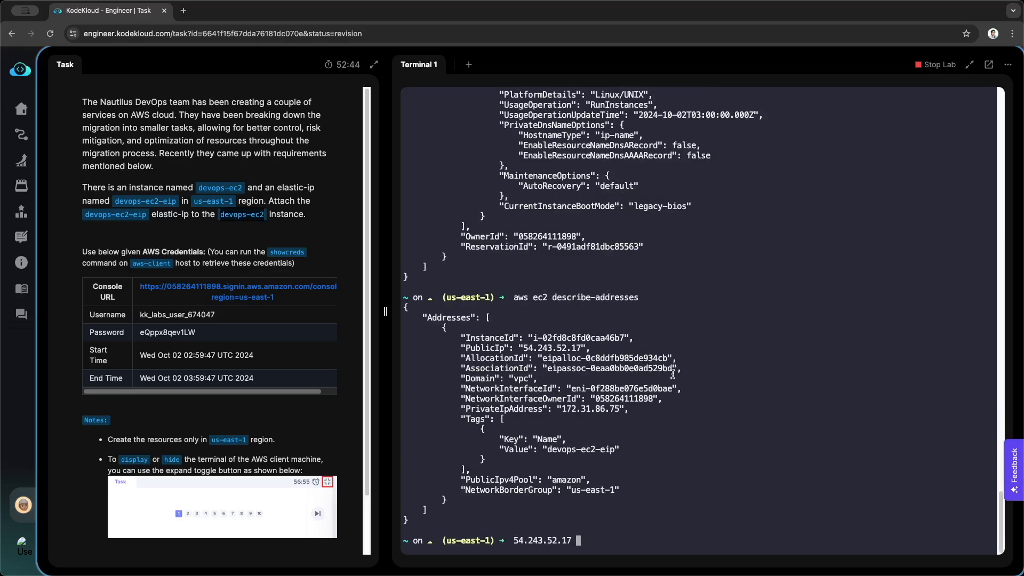
text(54.243.52.17)
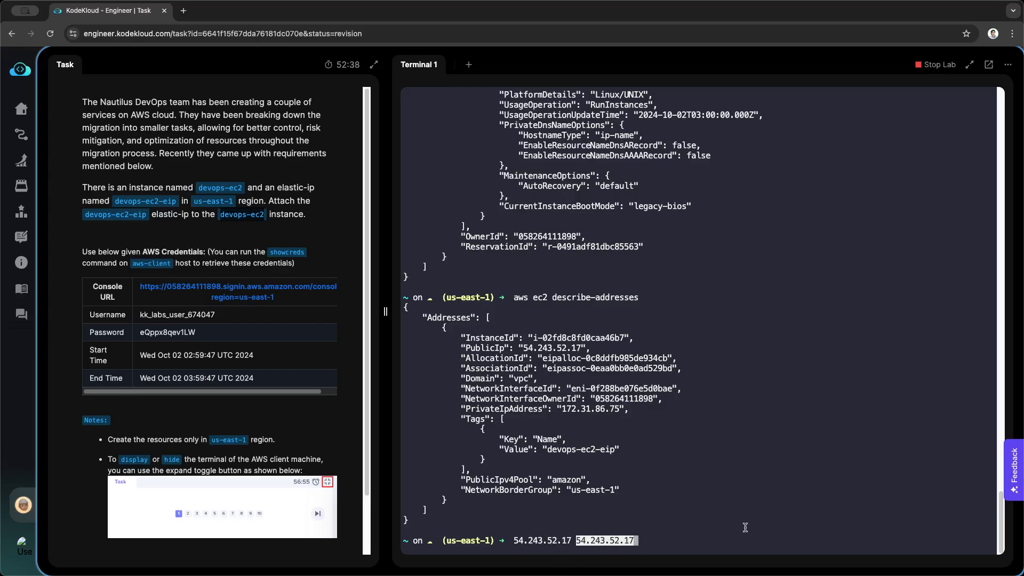
Submit the lab task for checking and confirm that it is finished
scroll(213, 469, down, 3)
click(213, 512)
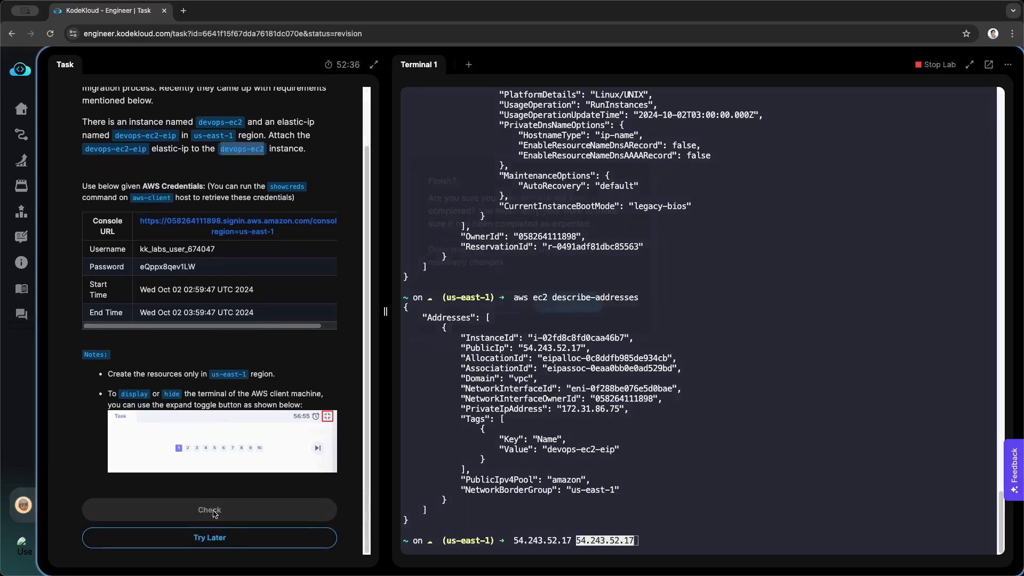
click(569, 302)
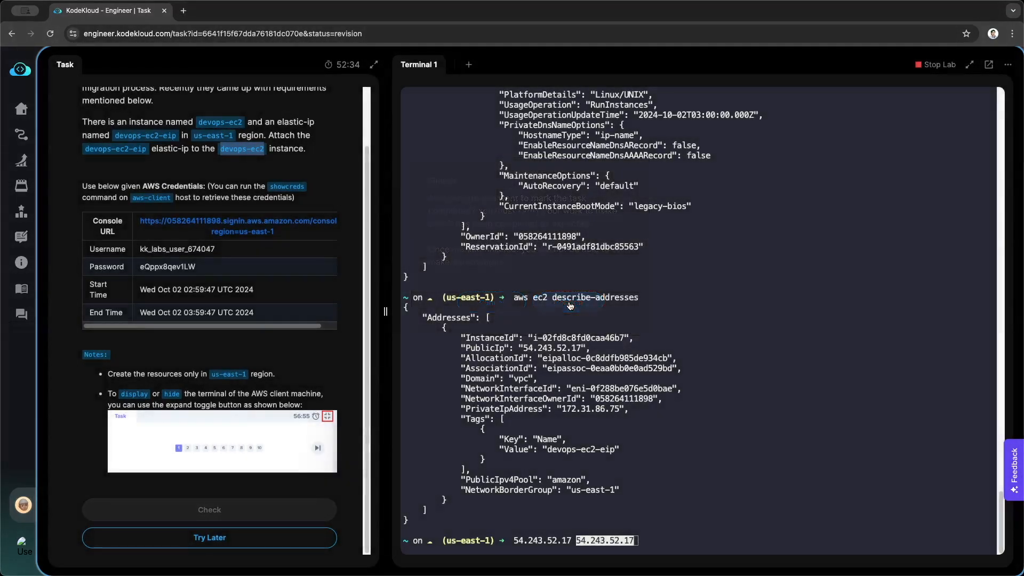